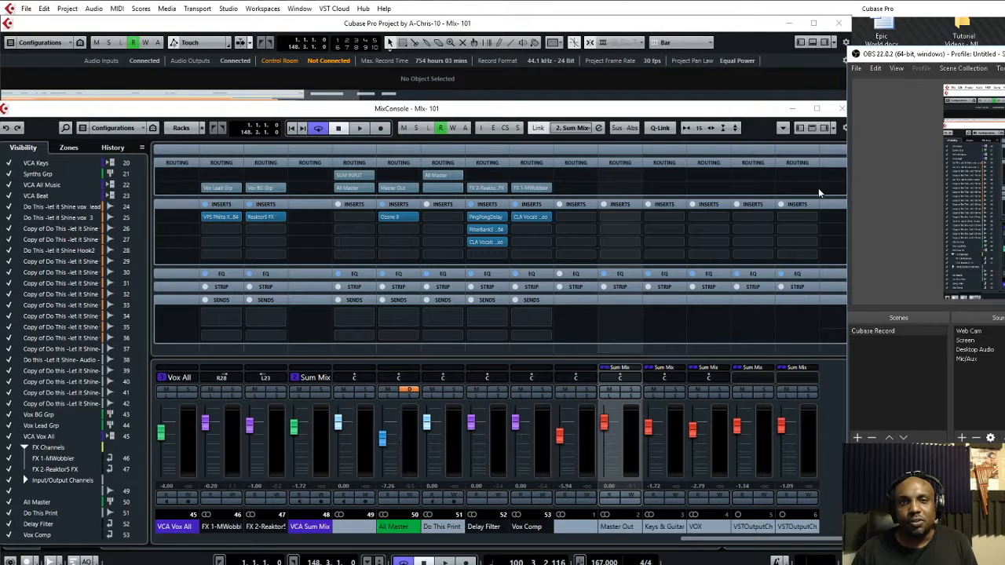
Scroll the MixConsole to channels 19–33 and open the vox lead channel's CLA Vocals insert
left_click_drag(706, 544, 281, 550)
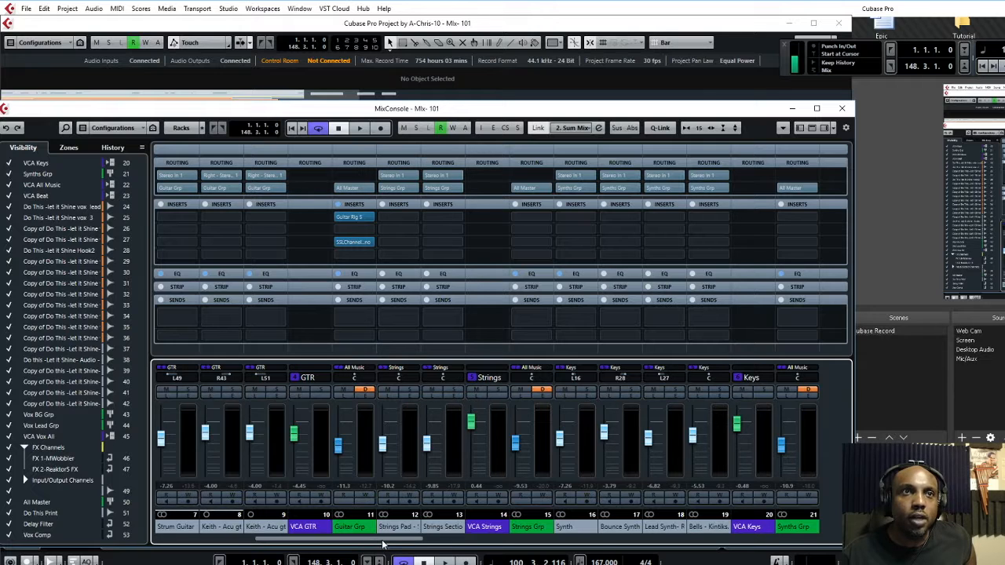
left_click_drag(395, 543, 410, 544)
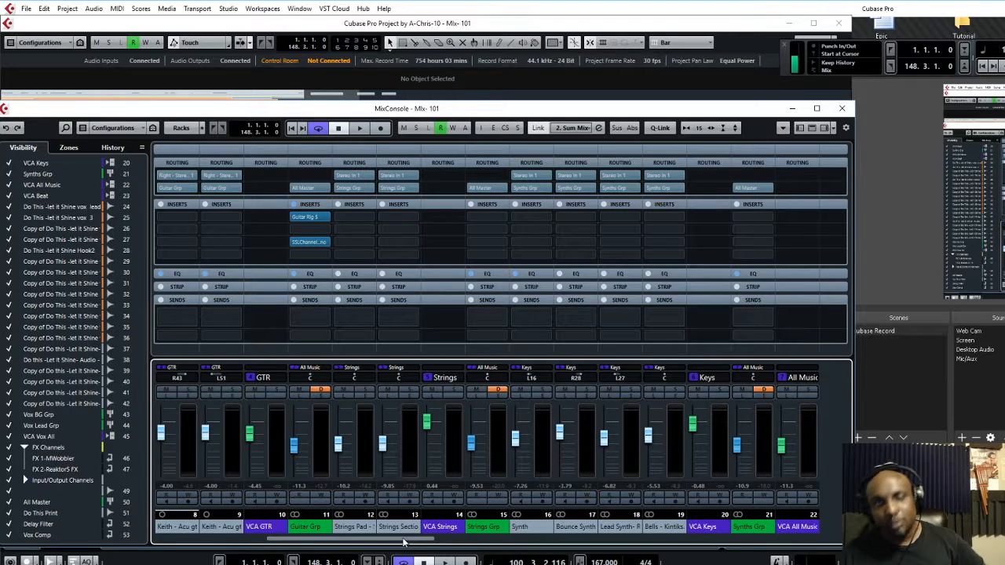
left_click_drag(402, 542, 774, 547)
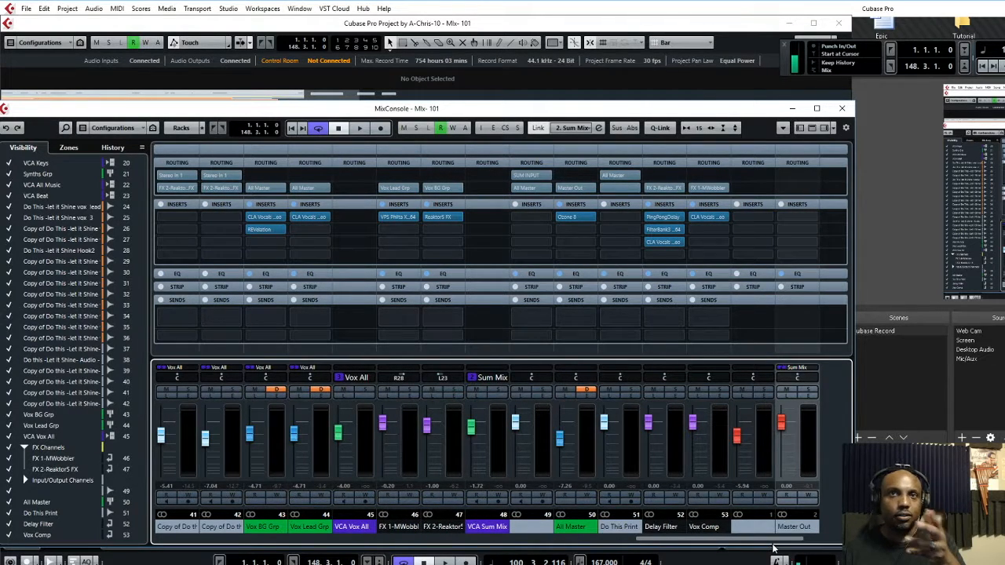
mouse_move(774, 547)
left_mouse_down()
mouse_move(763, 547)
mouse_move(773, 548)
left_mouse_up()
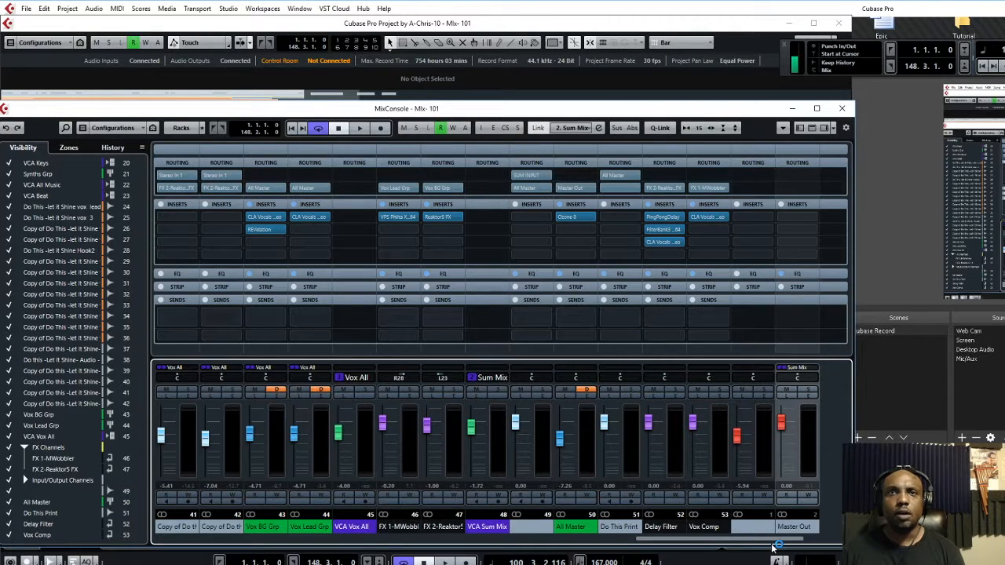
mouse_move(773, 546)
left_mouse_down()
mouse_move(789, 545)
mouse_move(759, 551)
mouse_move(767, 554)
left_mouse_up()
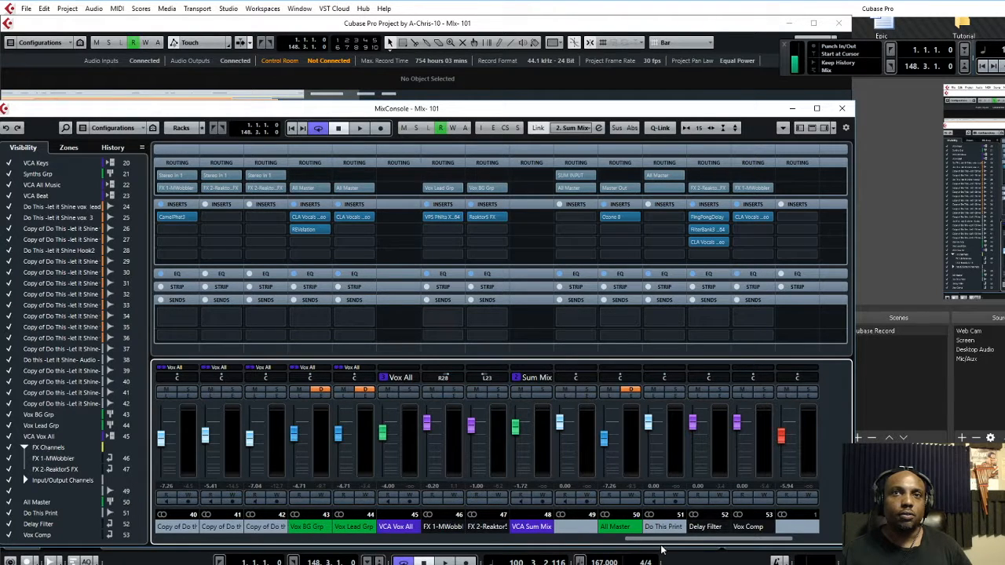
left_click_drag(658, 541, 413, 545)
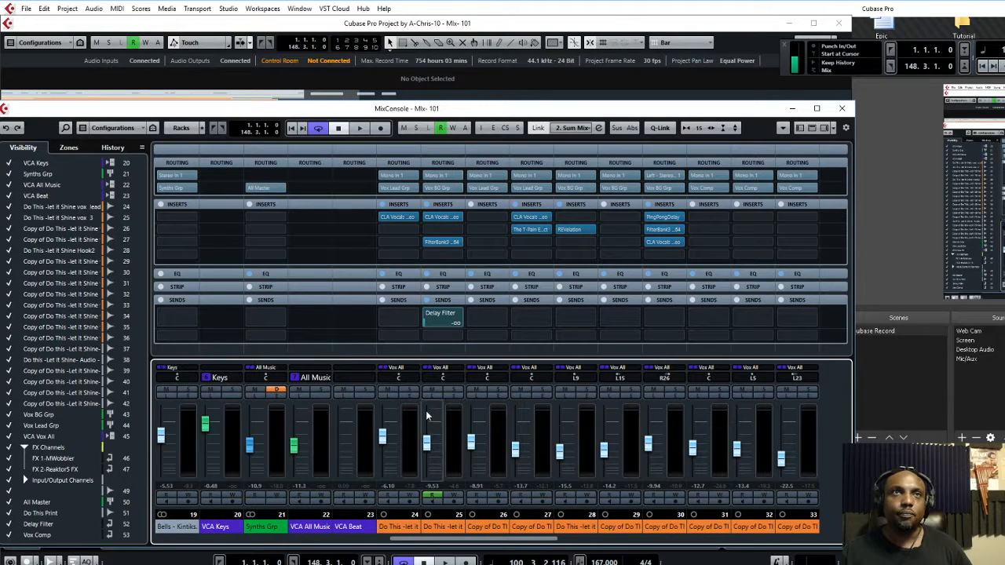
left_click(397, 219)
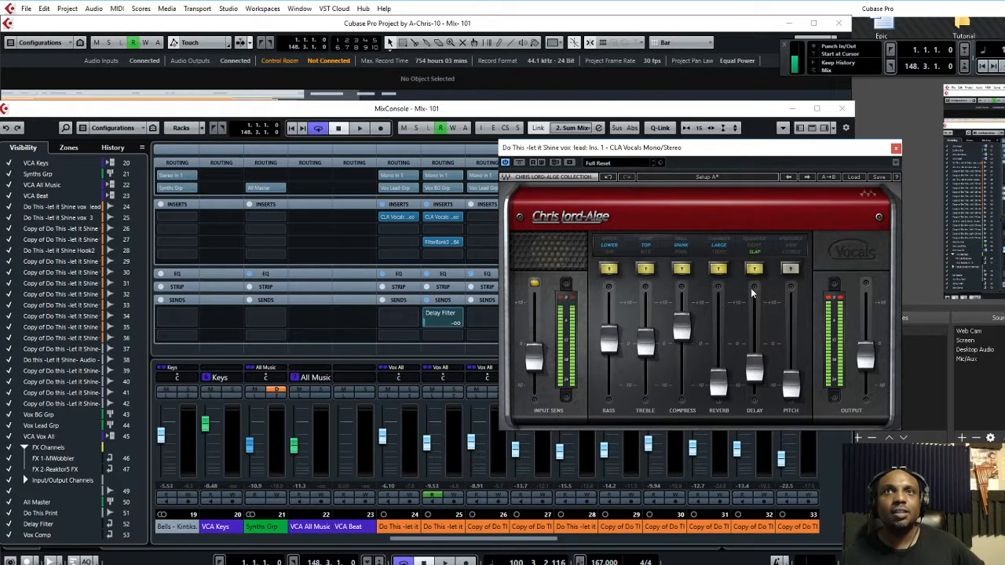
Close the lead's CLA Vocals editor, check vox 3's CLA Vocals settings, then scroll the mixer right
left_click(896, 149)
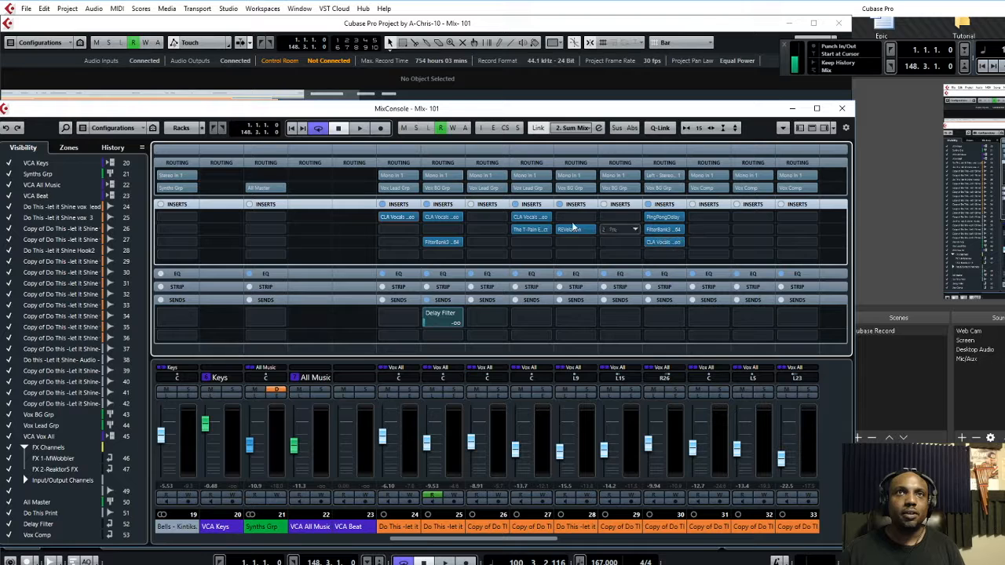
left_click(442, 218)
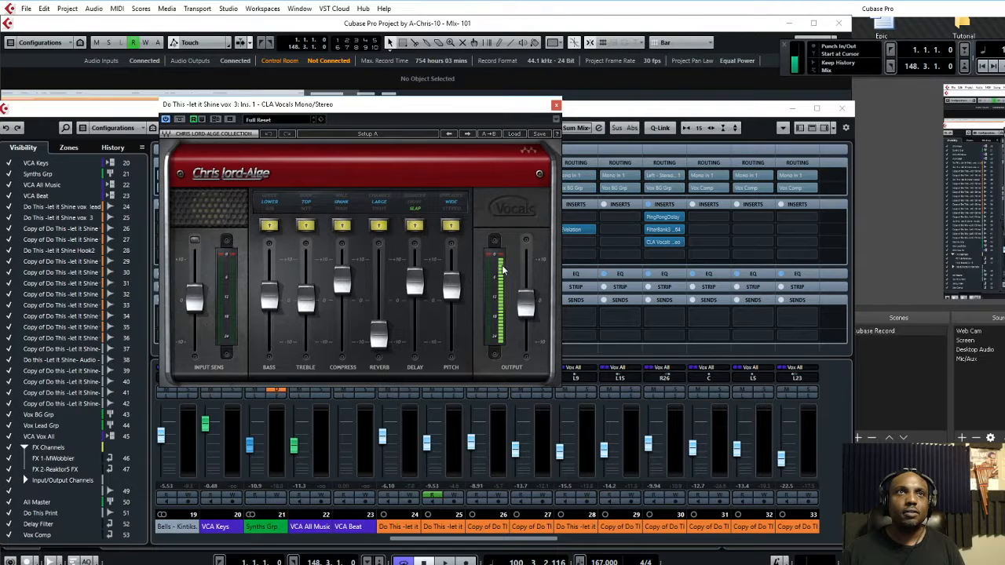
left_click(555, 105)
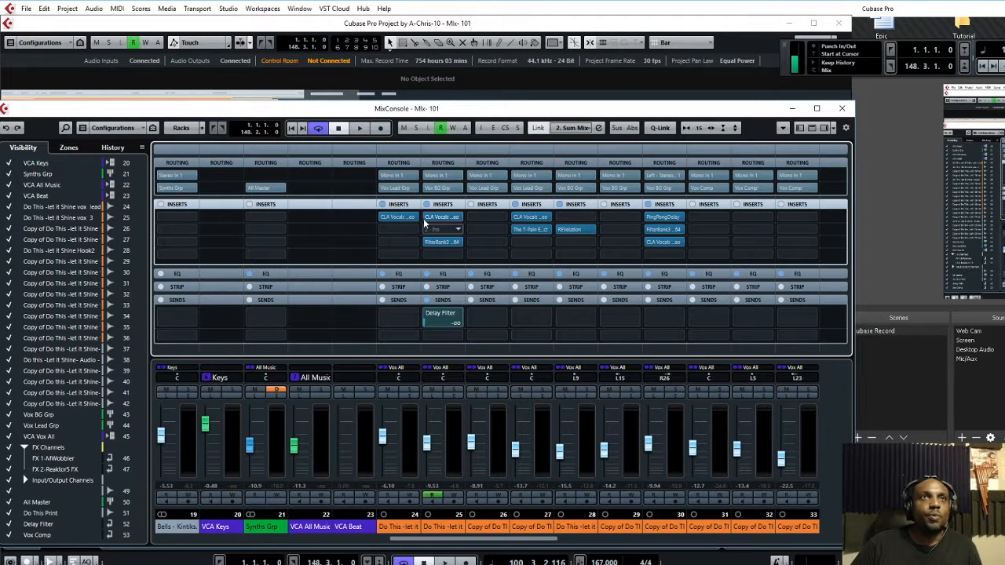
left_click_drag(477, 545, 498, 542)
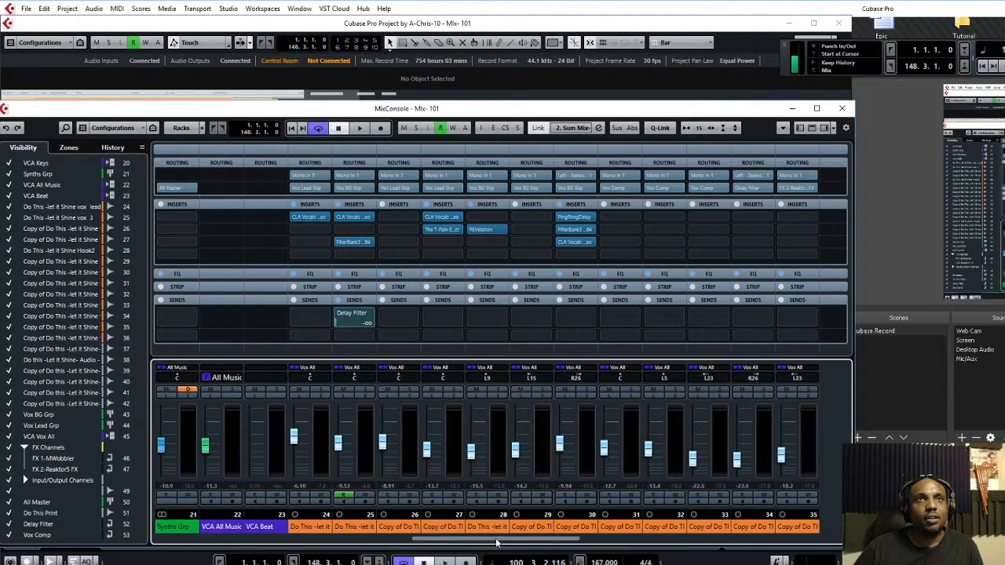
left_click(576, 217)
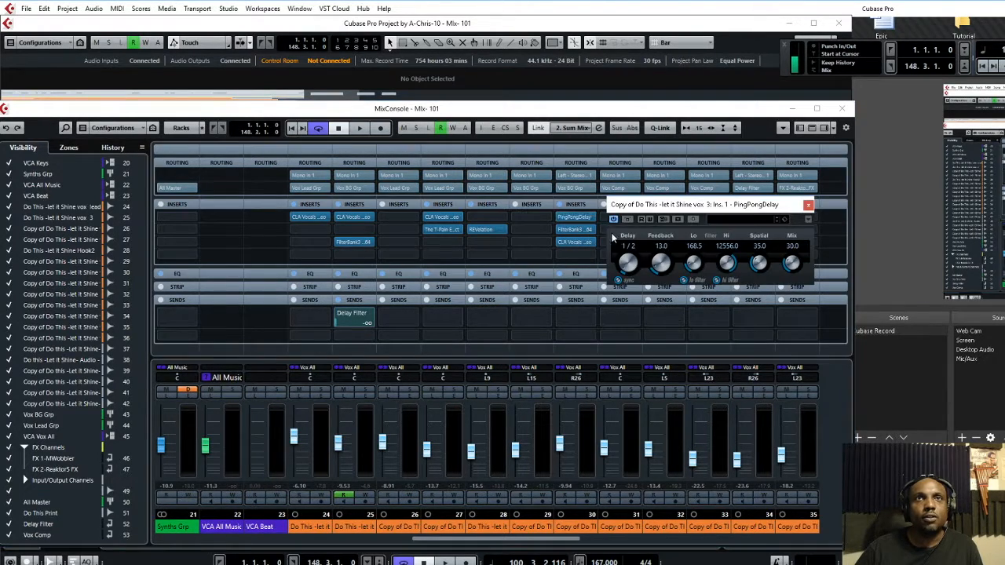
left_click(809, 206)
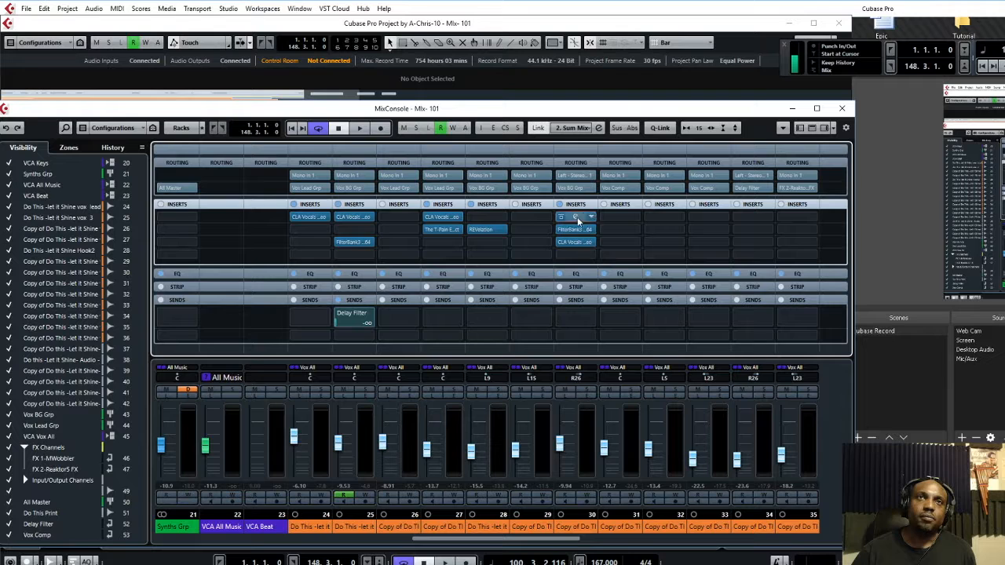
left_click_drag(566, 542, 588, 530)
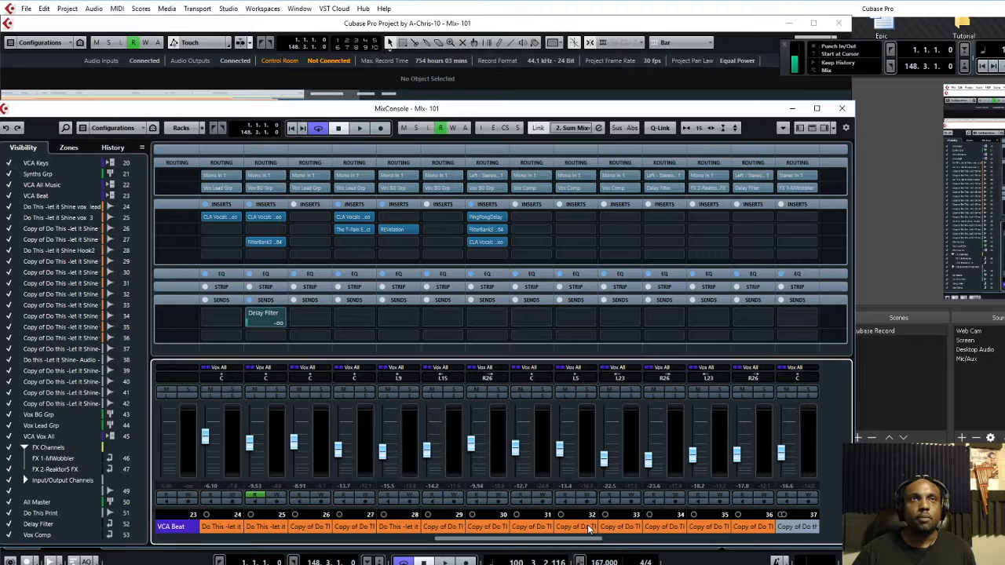
mouse_move(590, 530)
left_mouse_down()
mouse_move(704, 533)
mouse_move(584, 537)
left_mouse_up()
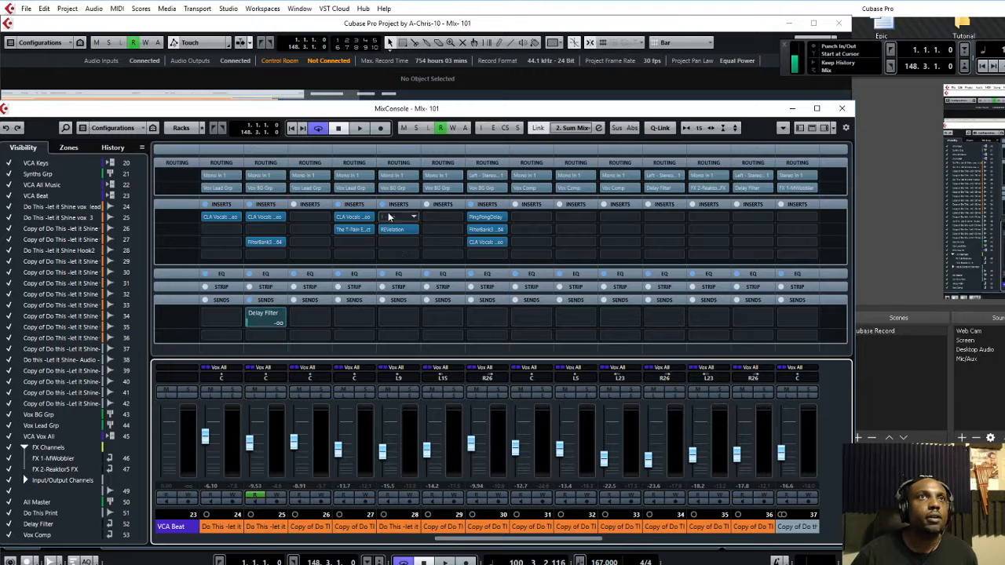
left_click_drag(574, 545, 756, 555)
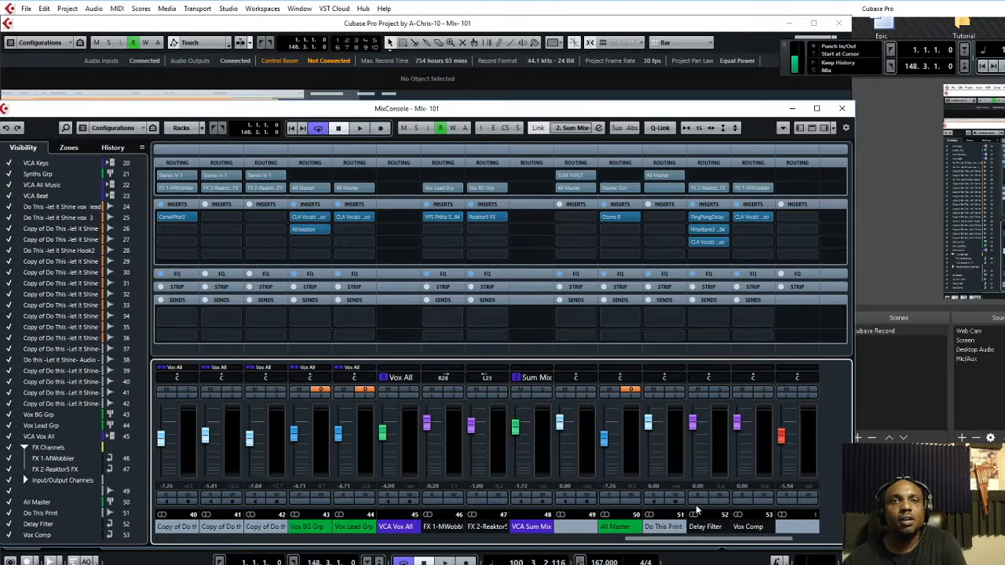
Scroll the MixConsole to channels 16–30, then drag the mixer aside to reveal the project
left_click_drag(735, 542, 650, 539)
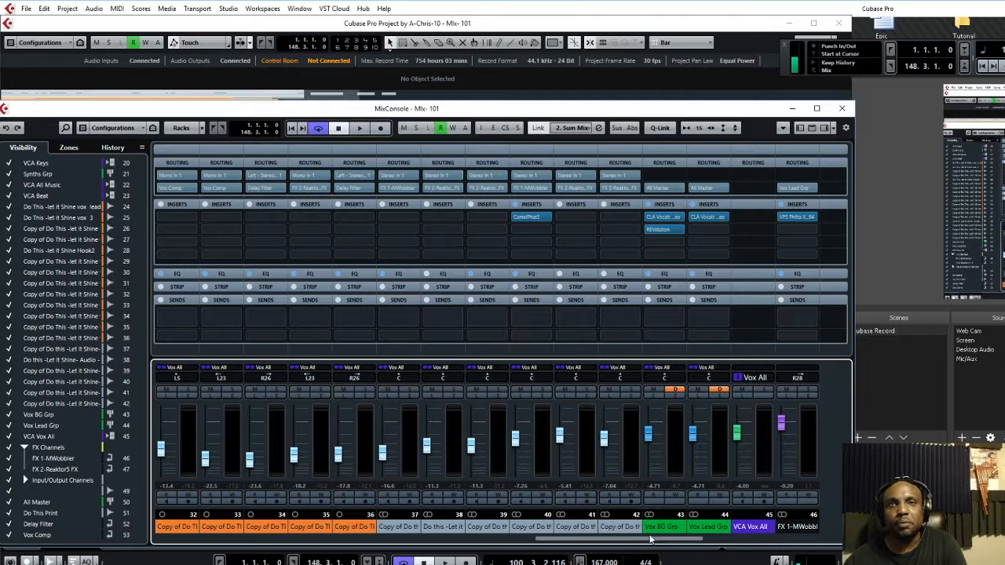
left_click_drag(652, 538, 734, 542)
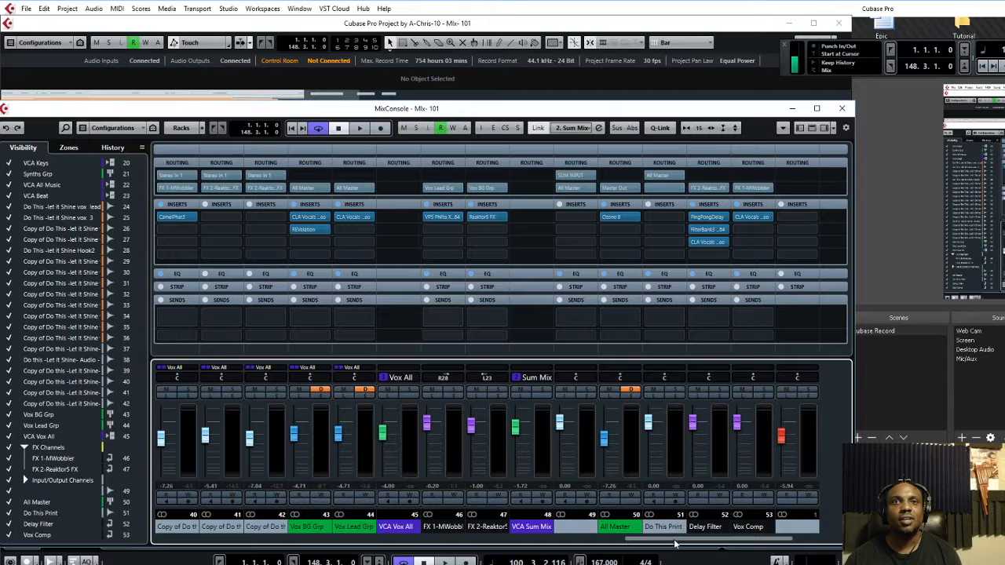
left_click_drag(674, 543, 406, 544)
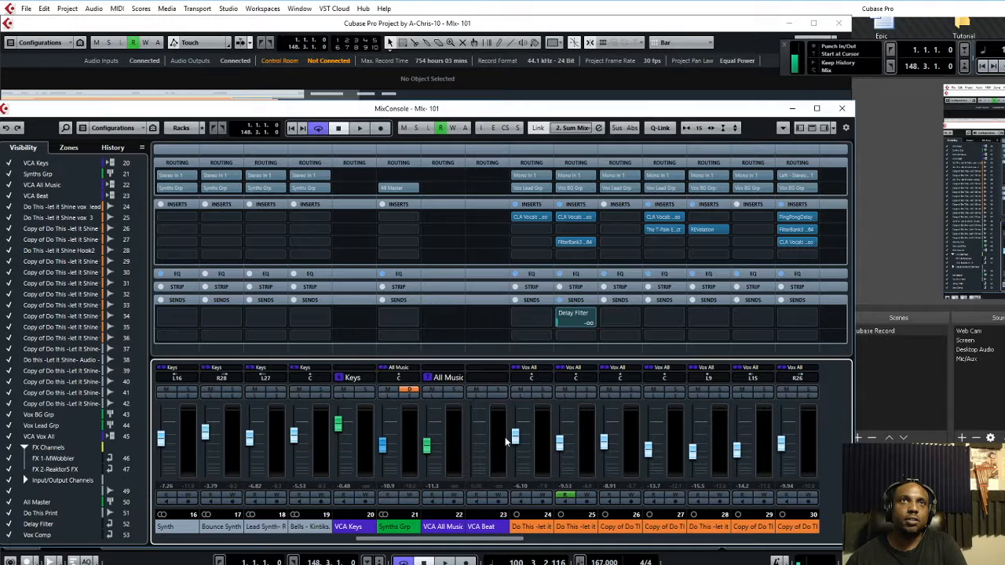
left_click_drag(358, 108, 902, 275)
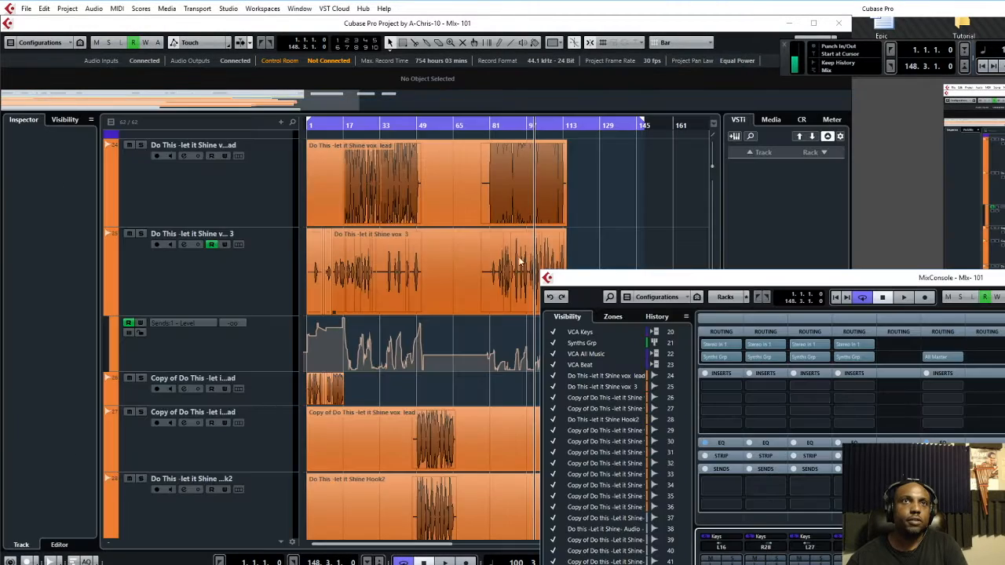
Scroll the track list down to the 'Copy of Do This -let it Shine' vocal tracks
scroll(443, 272, "down", 10)
scroll(442, 272, "up", 10)
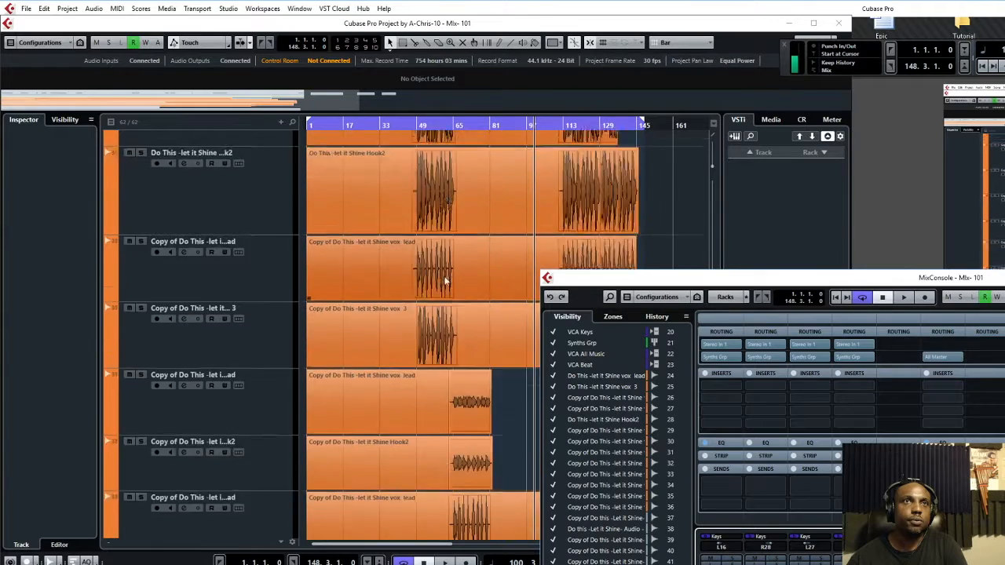
scroll(446, 279, "down", 2)
scroll(449, 285, "down", 5)
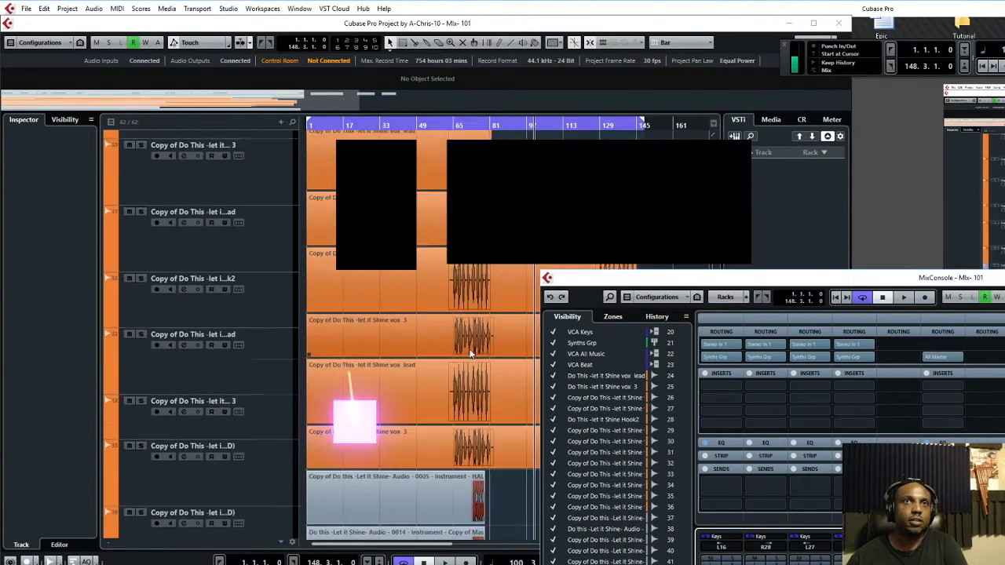
scroll(473, 404, "down", 5)
scroll(481, 389, "up", 8)
scroll(472, 345, "down", 3)
scroll(467, 375, "up", 5)
scroll(471, 337, "down", 10)
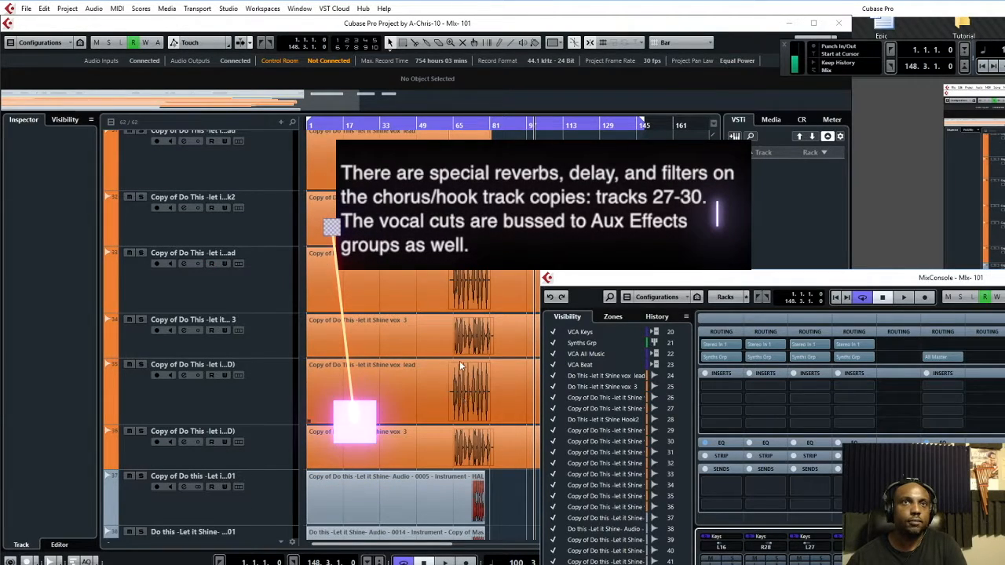
scroll(475, 310, "up", 2)
scroll(479, 311, "down", 9)
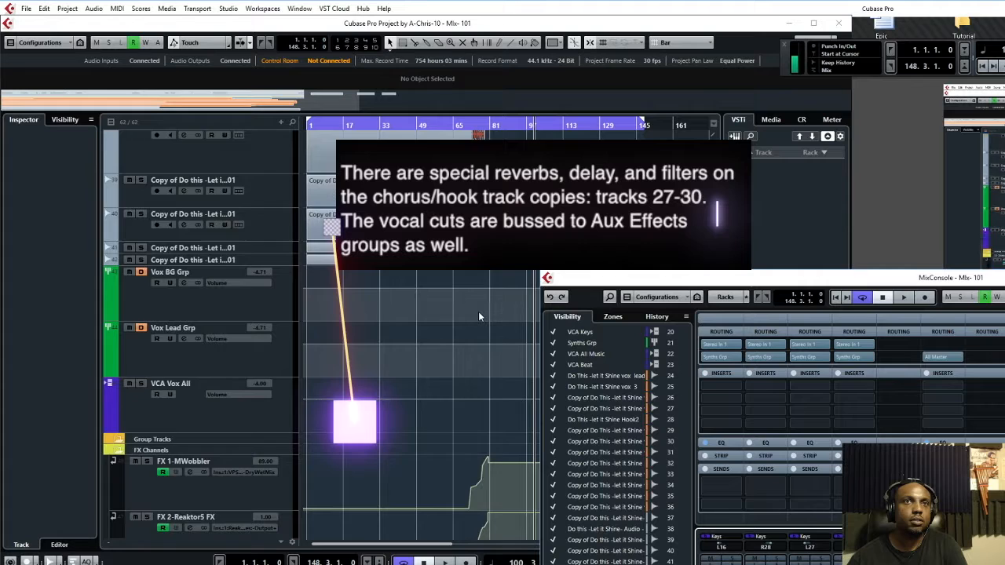
scroll(468, 309, "up", 4)
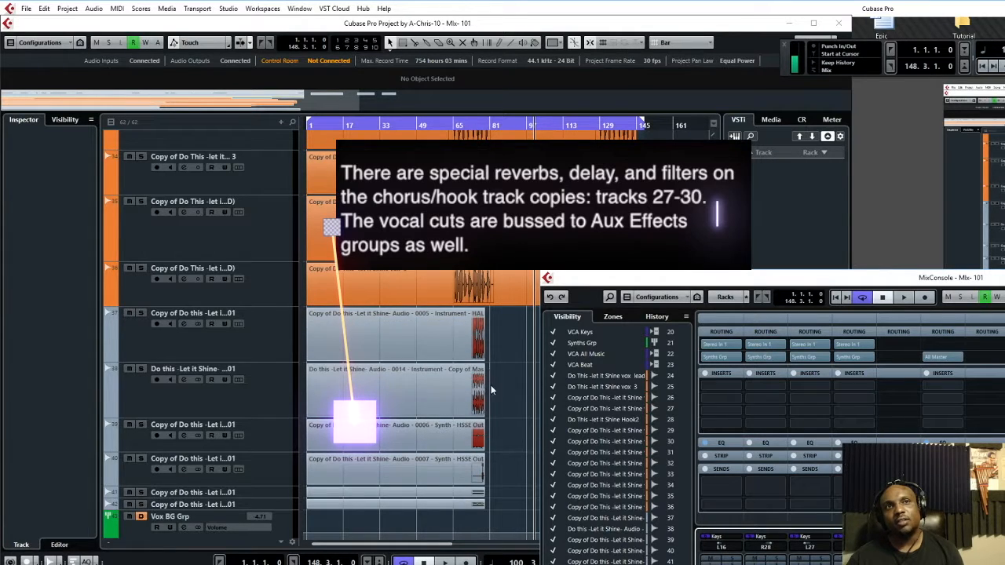
scroll(460, 346, "up", 3)
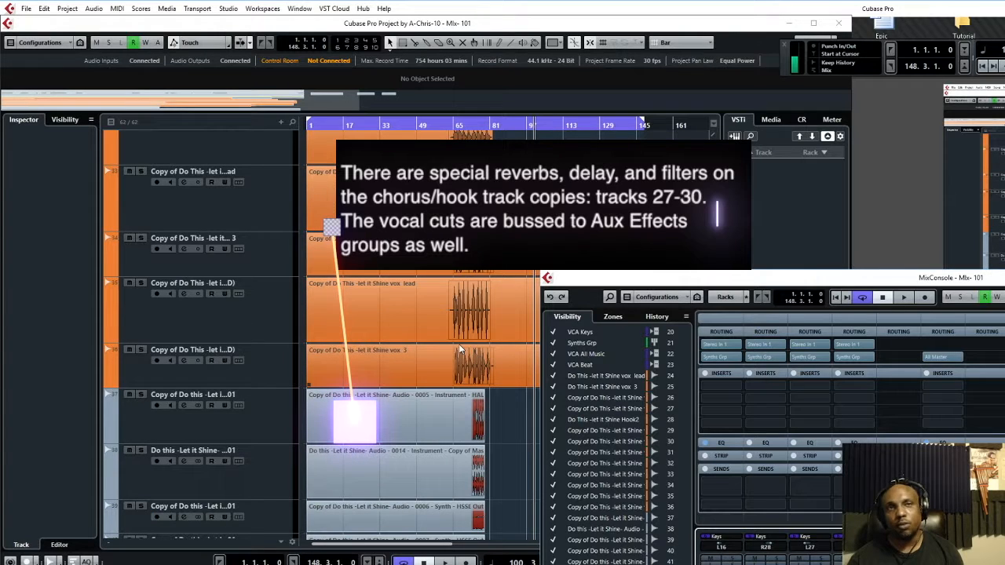
scroll(464, 366, "down", 6)
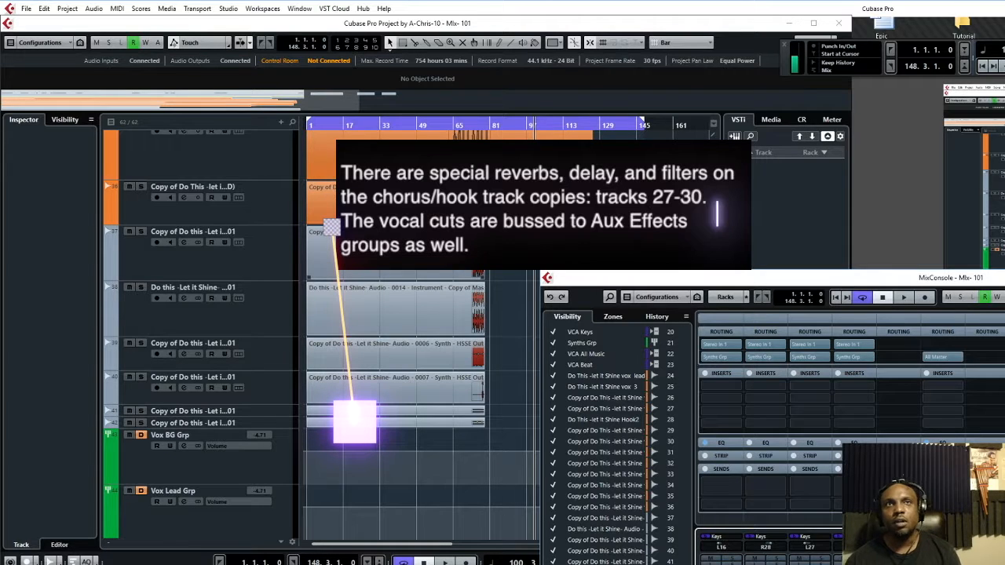
scroll(461, 295, "up", 18)
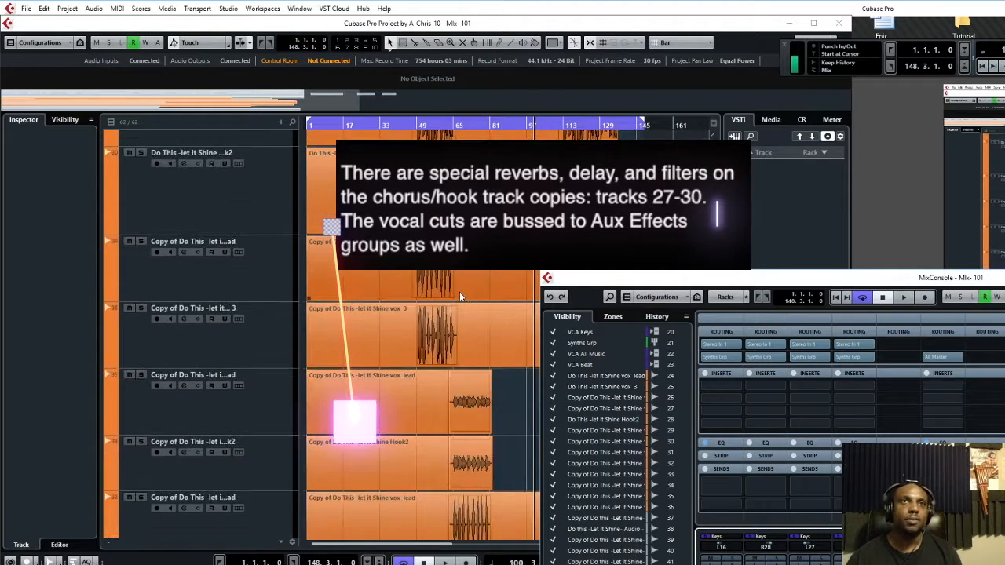
scroll(464, 294, "up", 10)
scroll(468, 290, "down", 6)
scroll(468, 289, "up", 6)
scroll(467, 290, "down", 6)
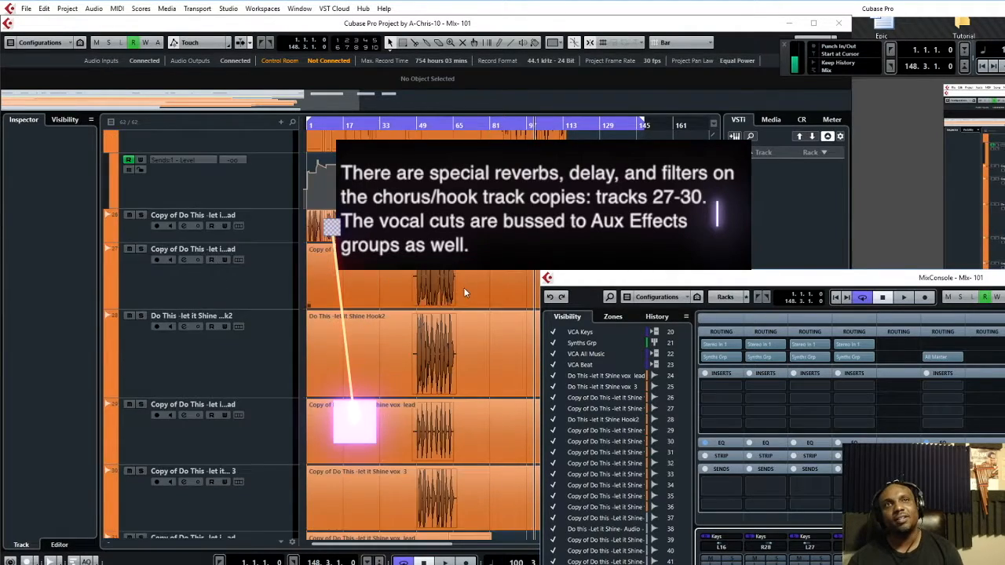
scroll(465, 287, "up", 6)
scroll(467, 285, "down", 4)
scroll(470, 284, "up", 2)
scroll(472, 289, "up", 2)
scroll(472, 288, "down", 6)
scroll(473, 289, "up", 6)
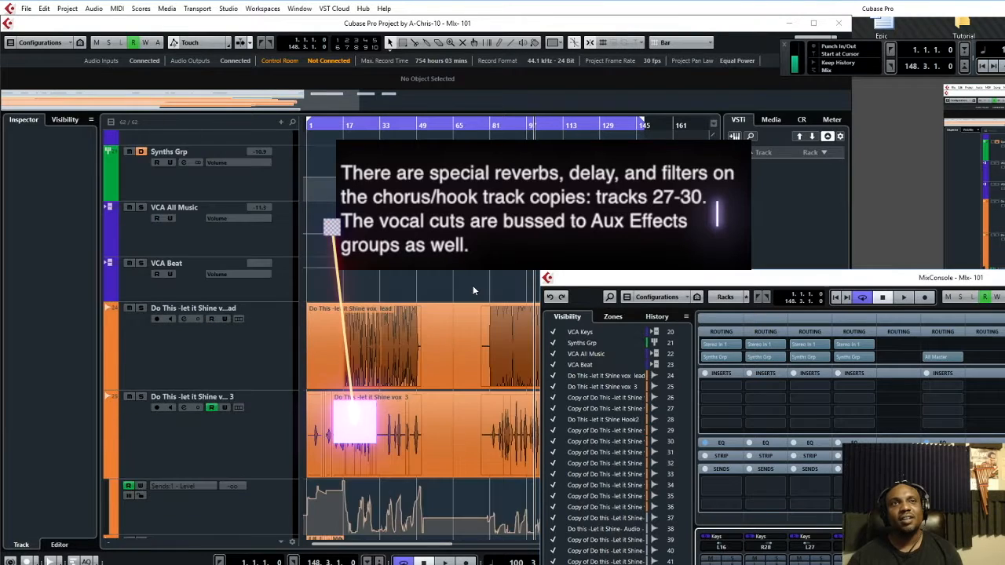
scroll(472, 285, "down", 3)
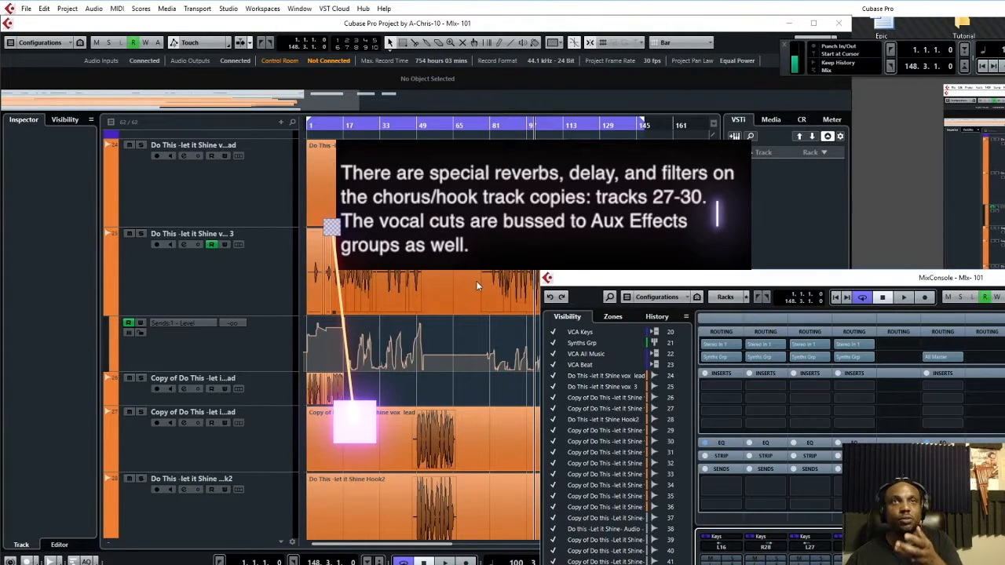
scroll(481, 278, "down", 3)
scroll(478, 281, "up", 3)
scroll(475, 284, "down", 1)
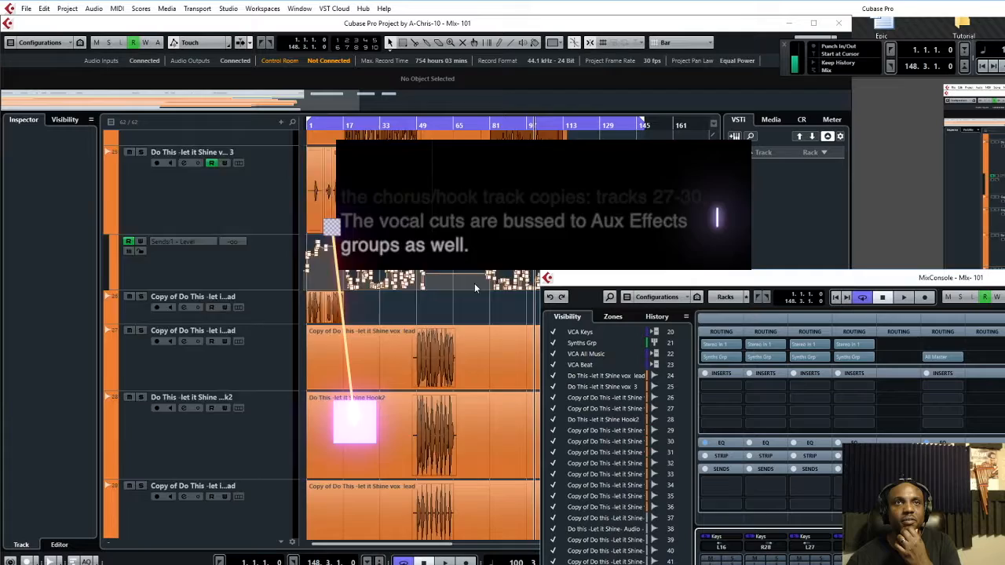
scroll(475, 283, "down", 6)
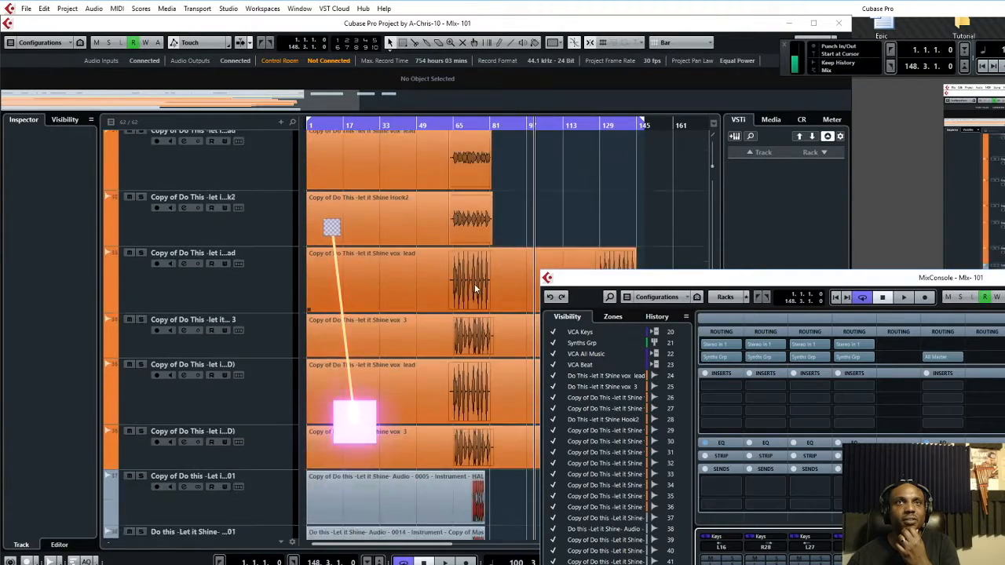
scroll(474, 289, "up", 3)
scroll(475, 289, "down", 3)
scroll(475, 289, "up", 5)
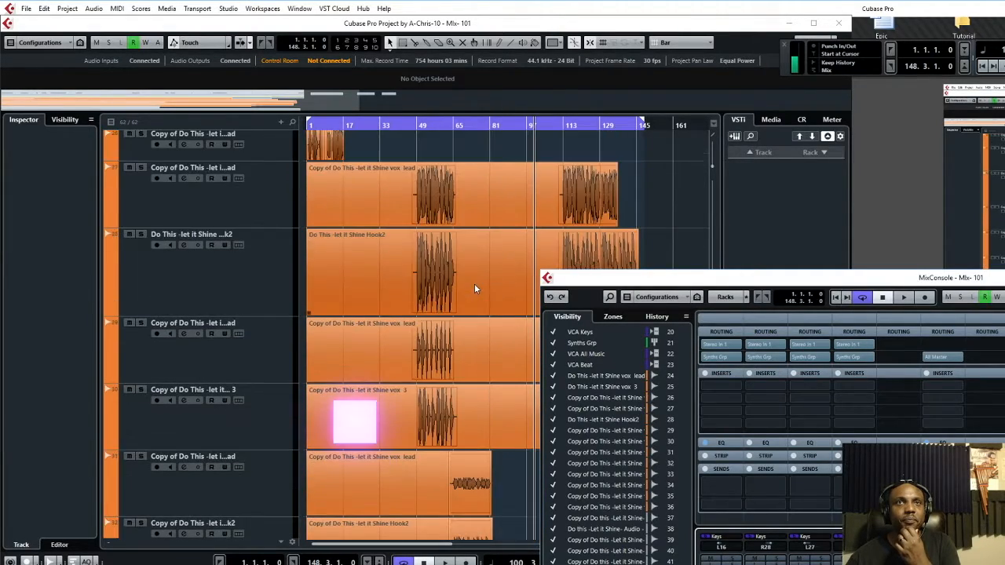
scroll(474, 284, "down", 4)
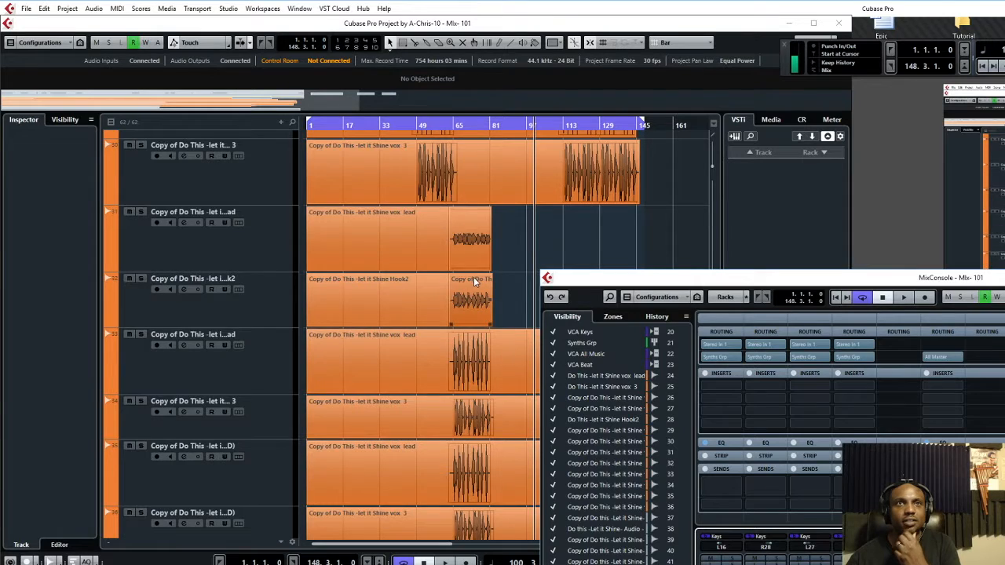
scroll(474, 282, "down", 5)
scroll(476, 299, "up", 4)
scroll(485, 318, "up", 1)
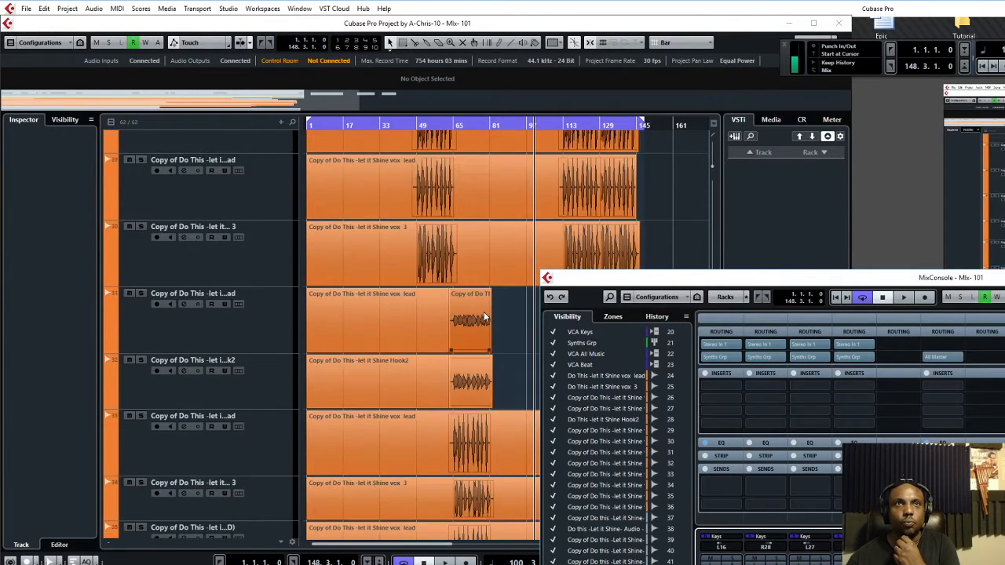
scroll(486, 318, "down", 5)
Place the enlarged MixConsole over the Project window and scroll it to channels 20–29
left_click_drag(555, 275, 168, 73)
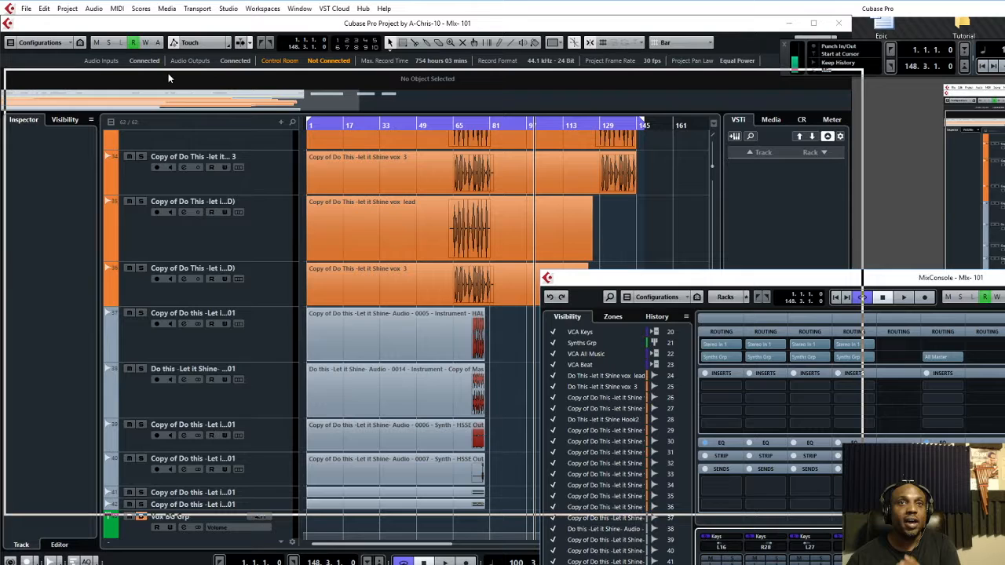
left_click_drag(168, 73, 168, 74)
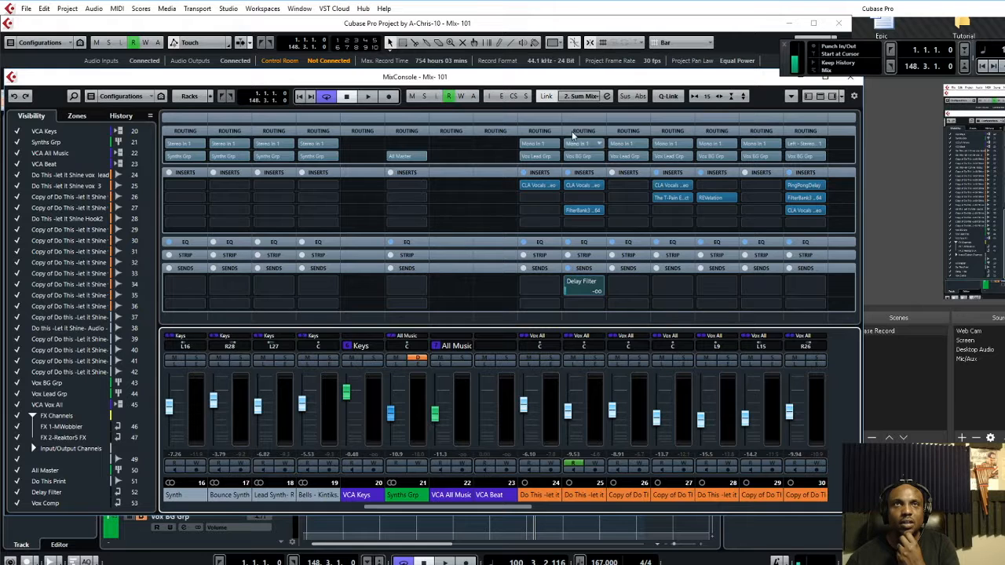
left_click_drag(517, 84, 944, 441)
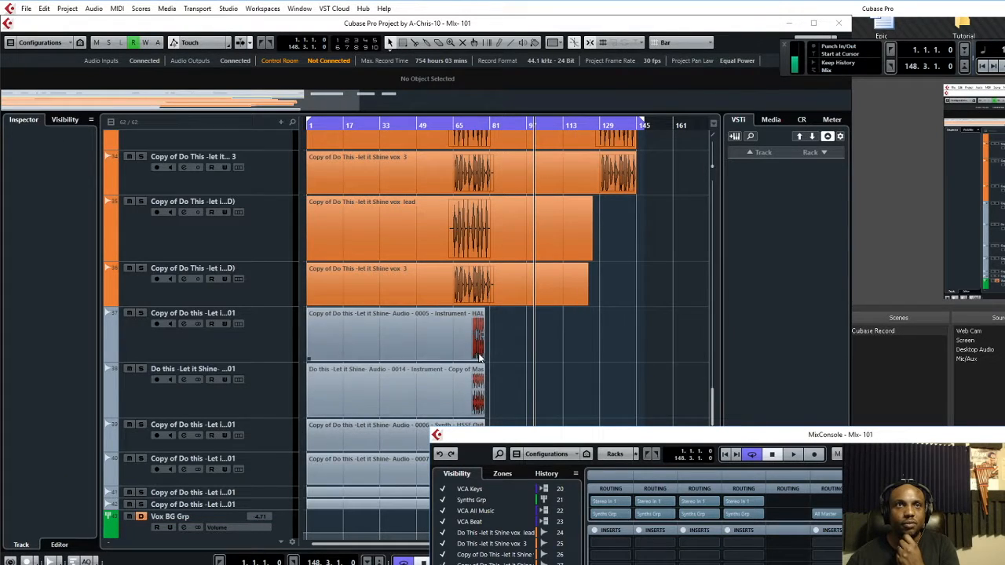
left_click_drag(568, 440, 367, 83)
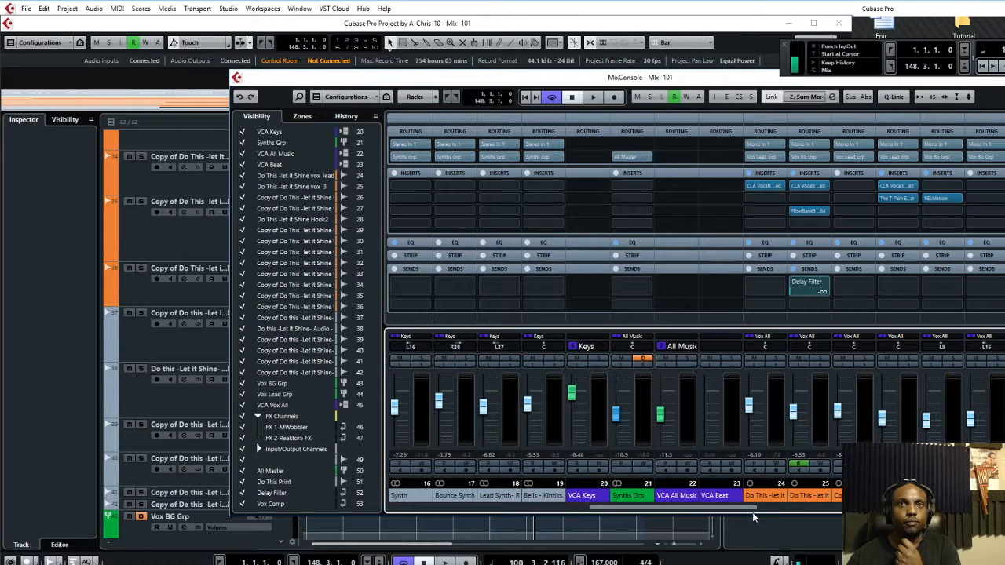
left_click_drag(752, 511, 795, 511)
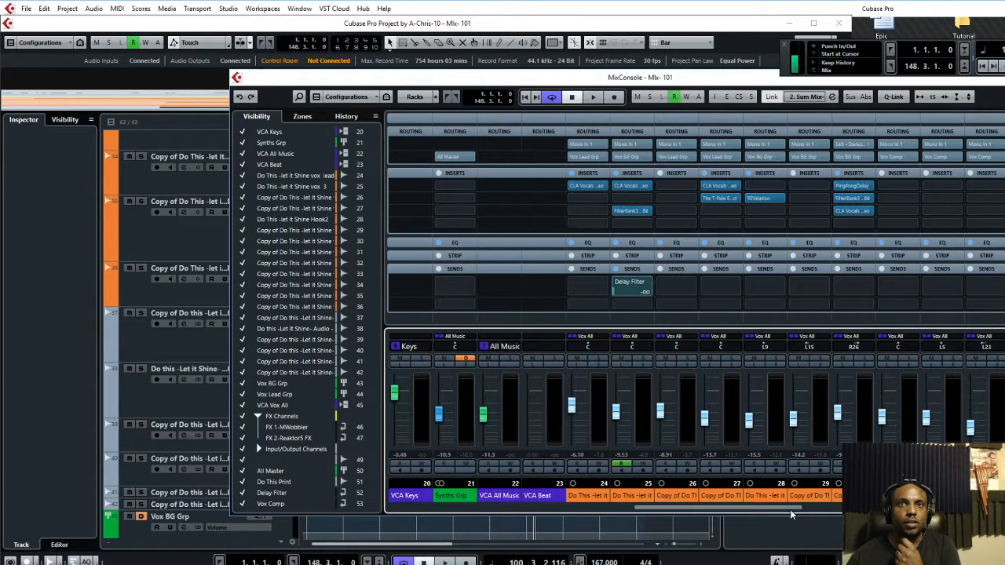
Select vox 3 channel 25, then scroll through channels 34–50 to review their inserts and routing
left_click(632, 498)
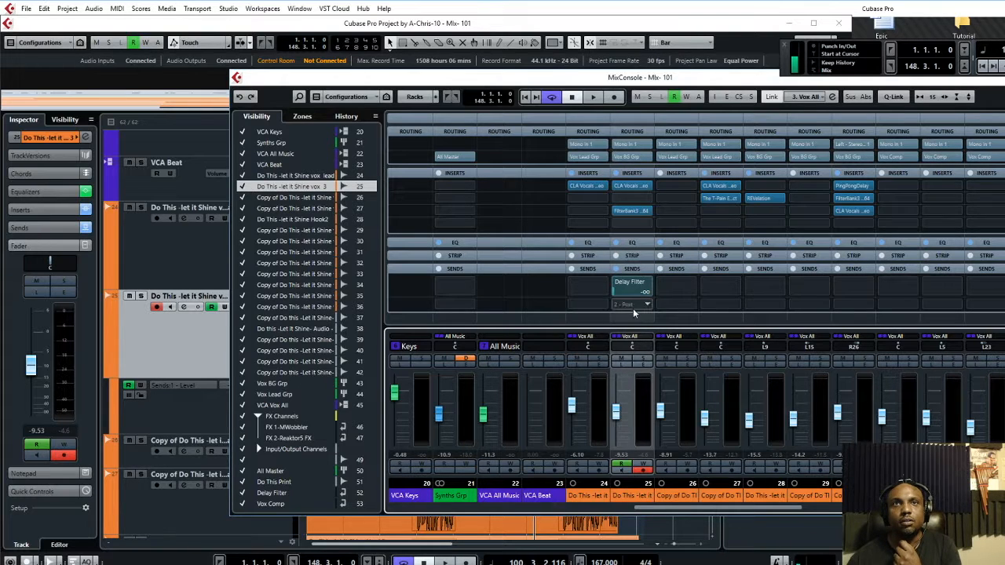
left_click_drag(647, 508, 845, 523)
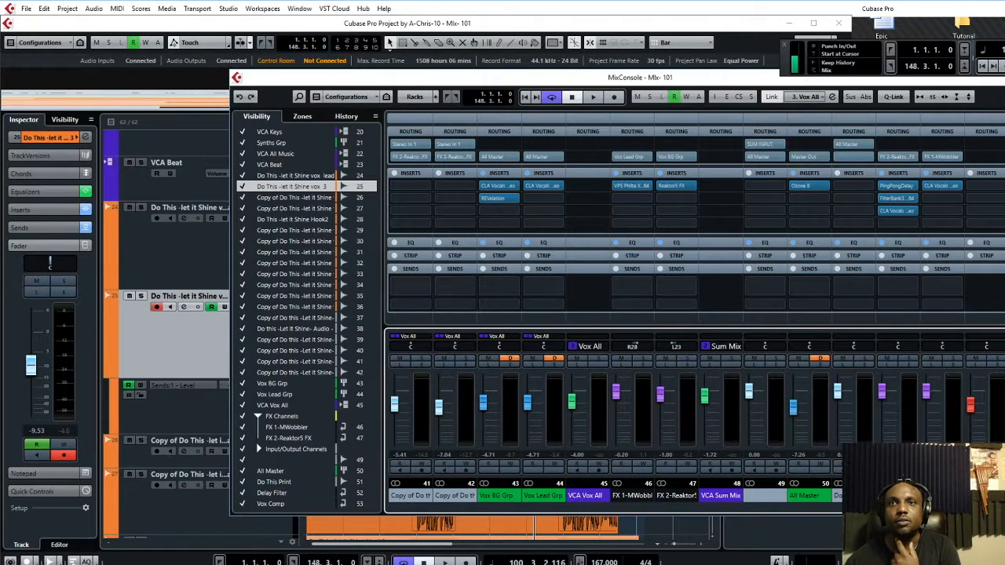
scroll(691, 314, "left", 5)
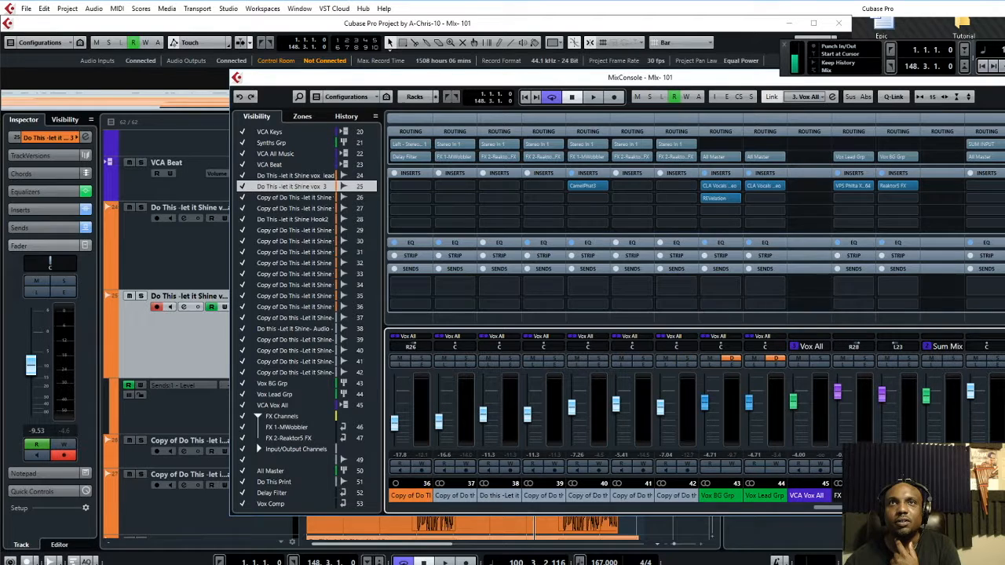
scroll(691, 314, "right", 4)
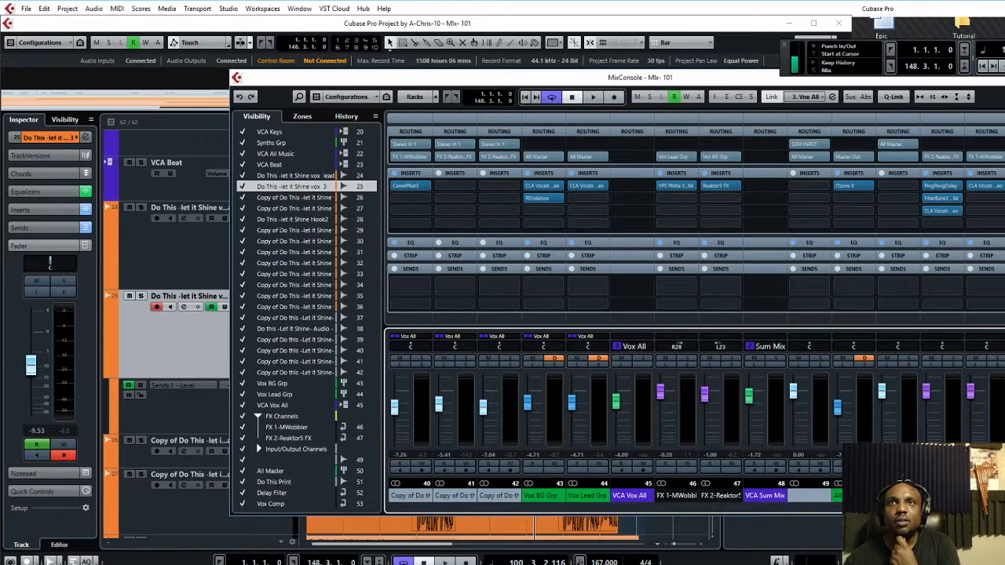
scroll(695, 314, "left", 3)
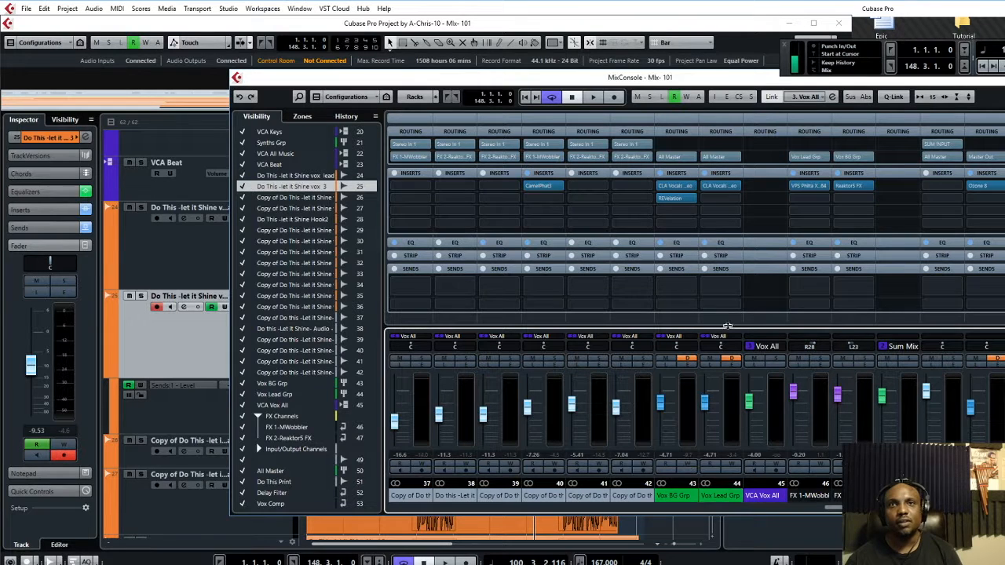
scroll(696, 314, "left", 2)
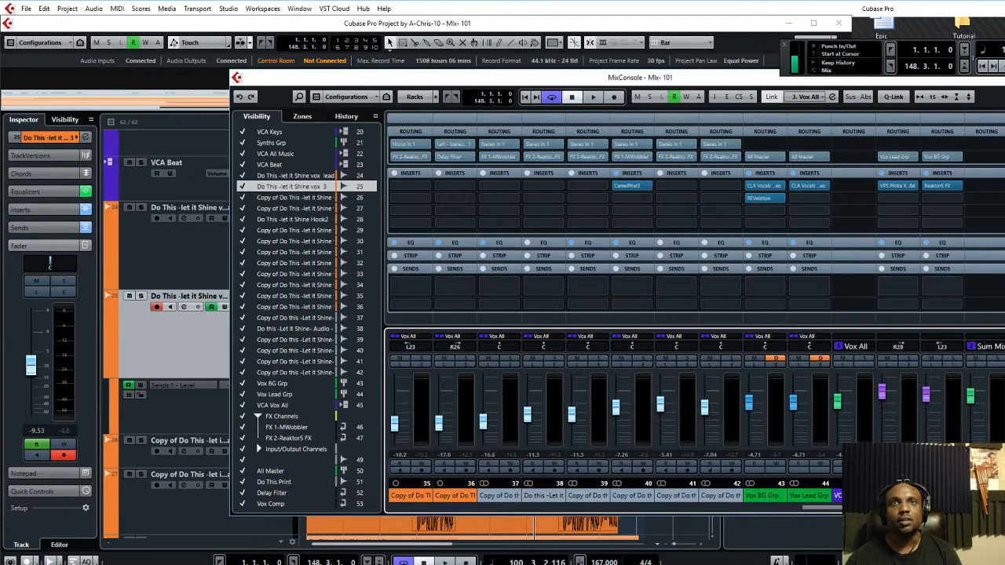
scroll(695, 314, "left", 1)
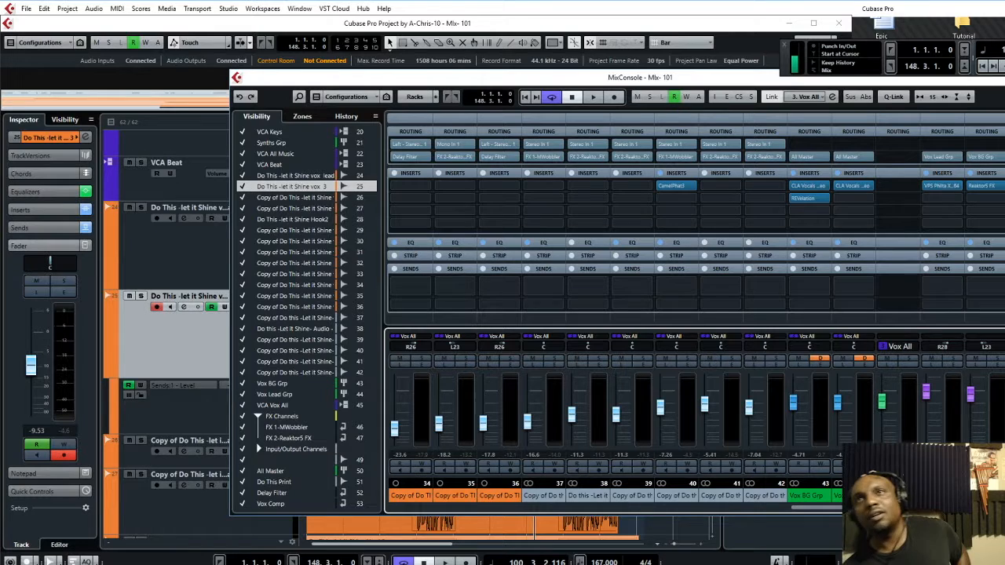
left_click_drag(850, 512, 812, 516)
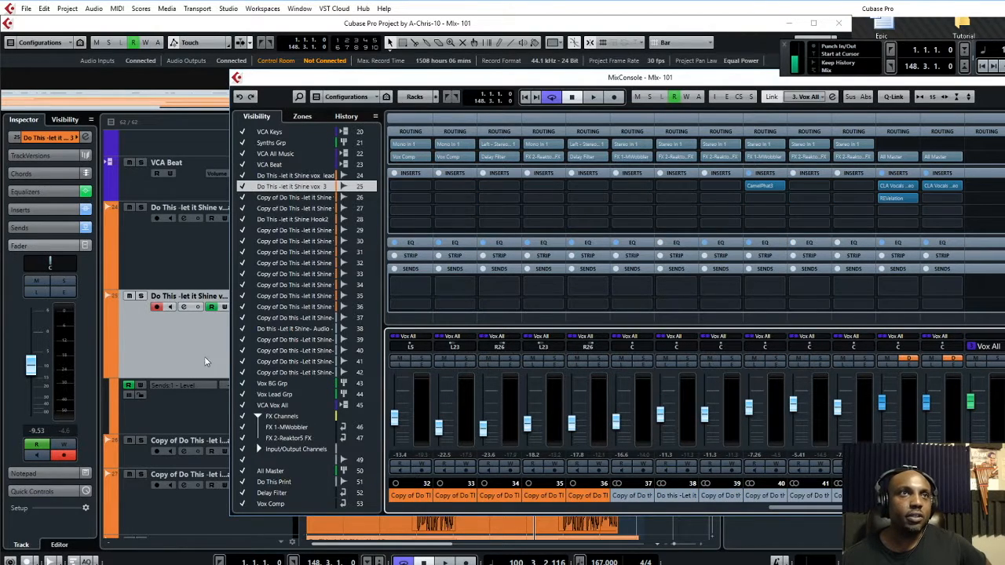
Return to the project and scroll to vox 3 track 25's Sends 1 - Level automation lane
left_click(208, 358)
scroll(468, 400, "down", 15)
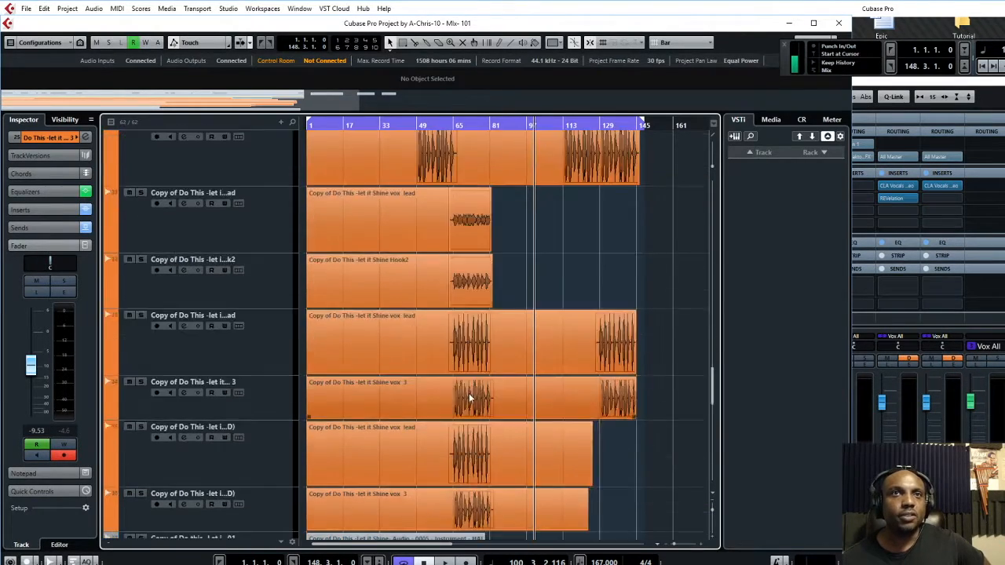
scroll(469, 391, "up", 6)
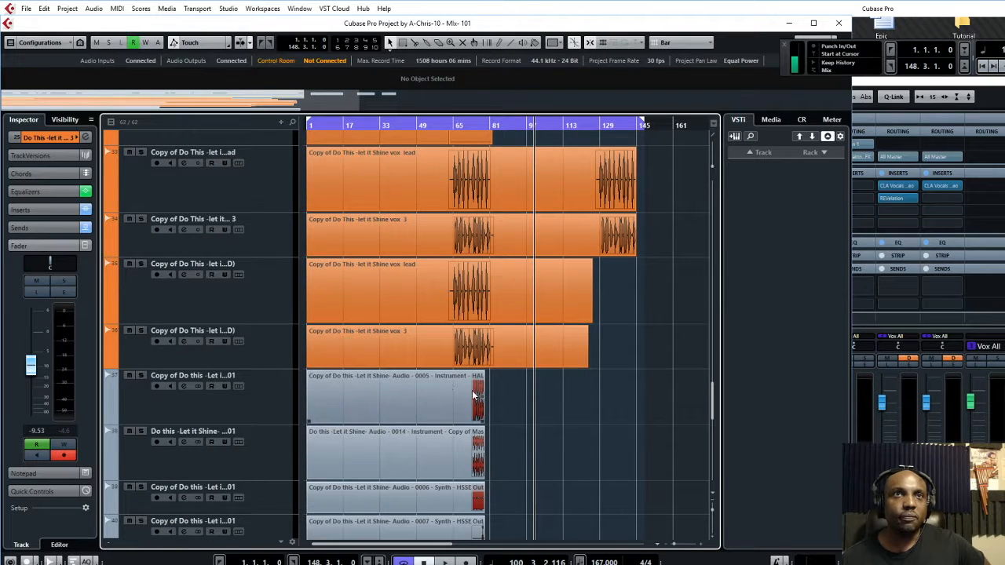
scroll(464, 336, "down", 2)
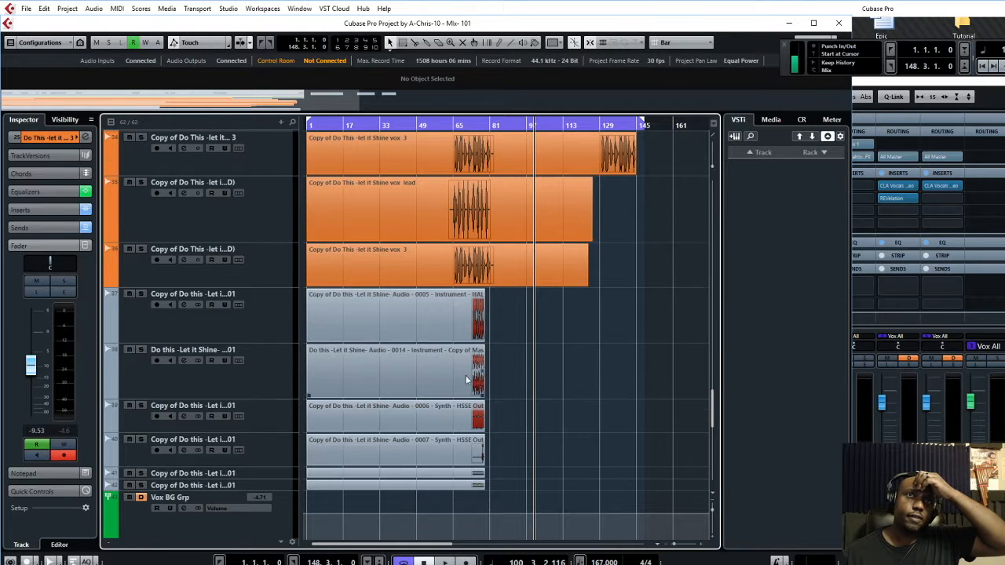
scroll(468, 373, "up", 3)
scroll(468, 373, "down", 5)
scroll(456, 269, "down", 2)
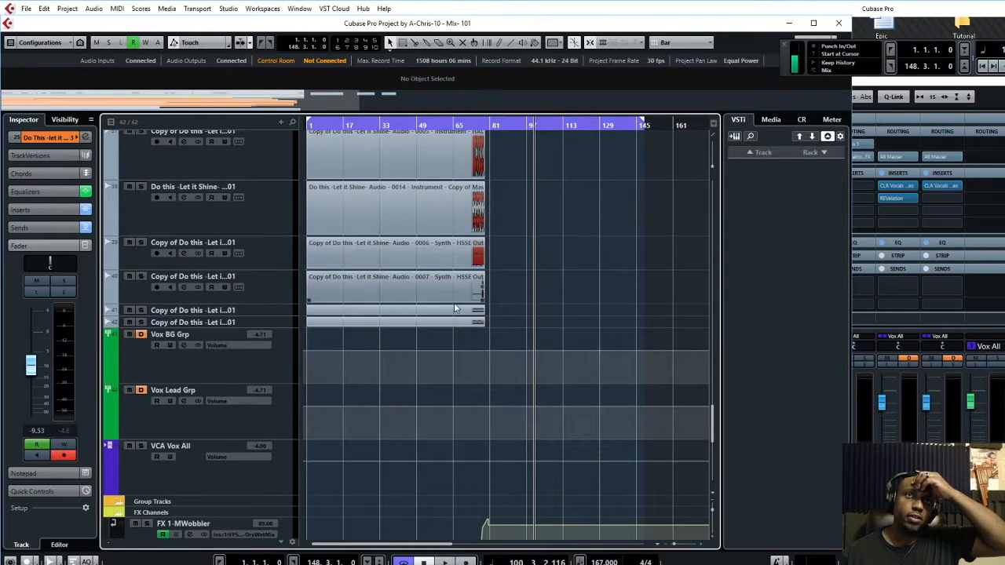
scroll(477, 264, "up", 4)
scroll(480, 294, "down", 2)
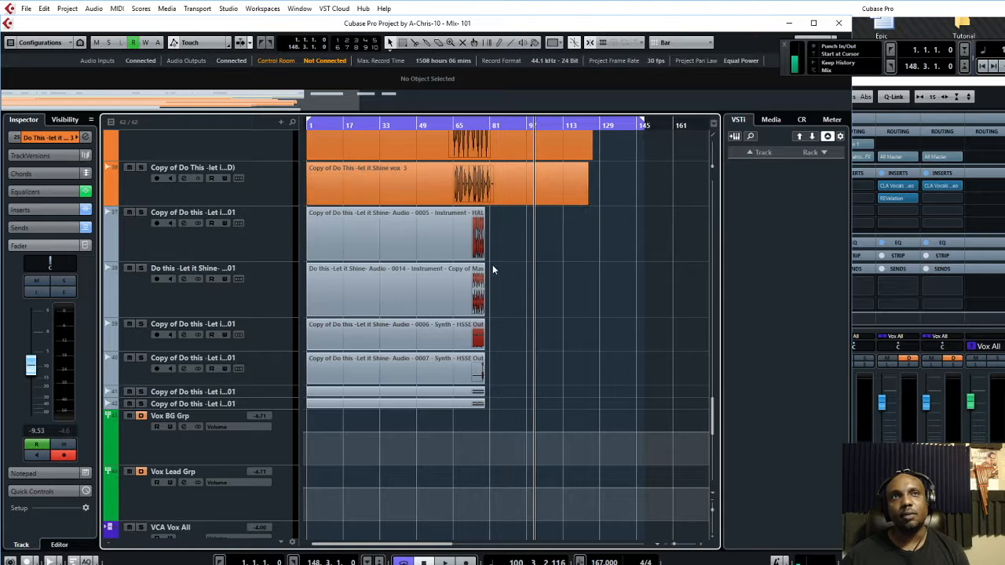
scroll(463, 299, "up", 6)
scroll(463, 303, "up", 5)
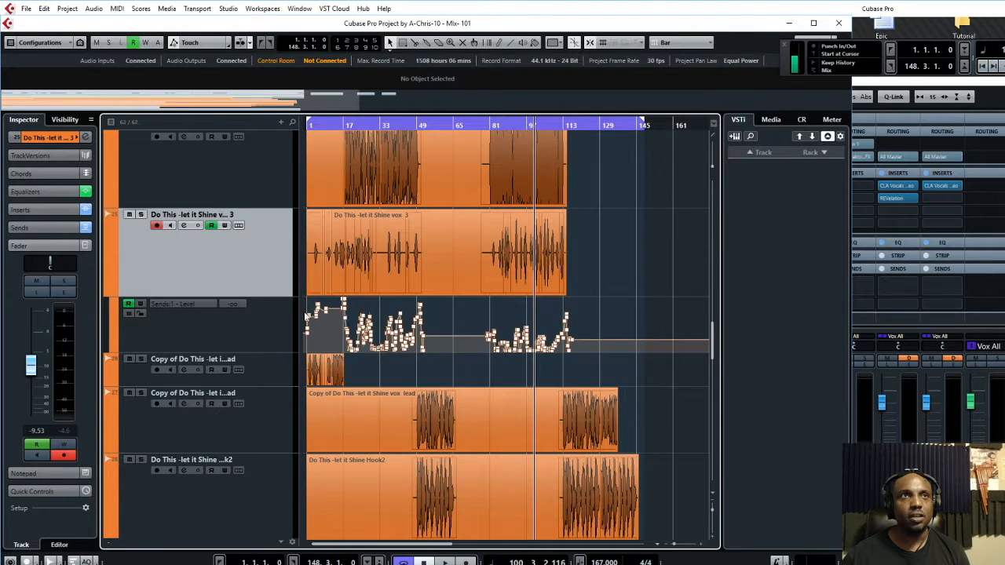
Bring the MixConsole to the front, position it and scroll to channel 25
left_click(883, 82)
left_click_drag(809, 81, 976, 114)
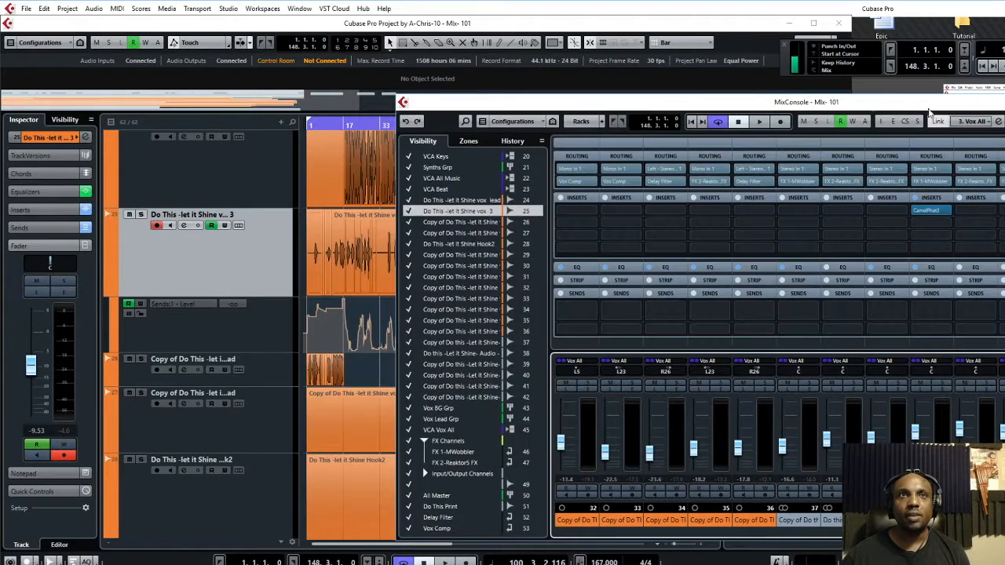
left_click_drag(836, 110, 724, 70)
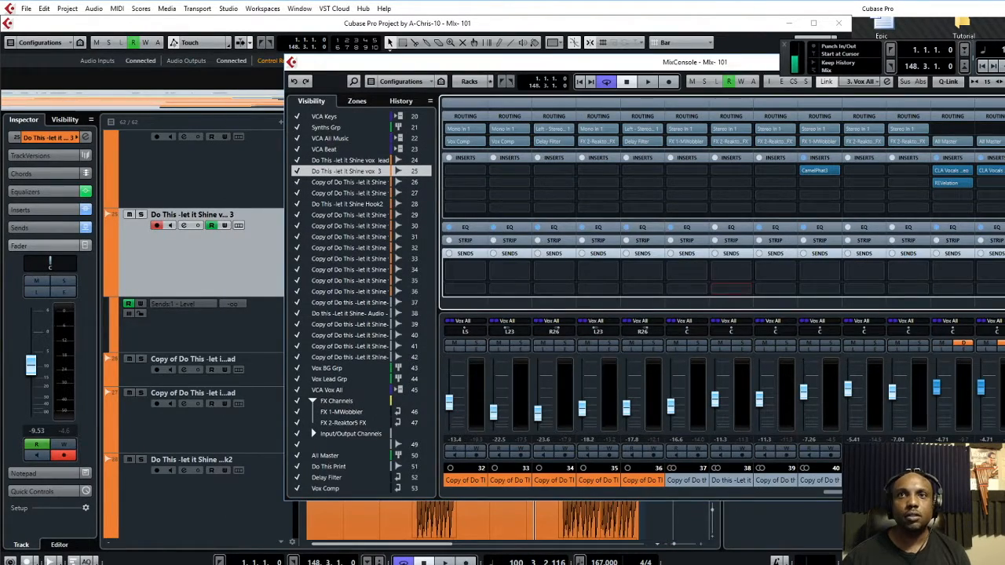
scroll(640, 392, "right", 4)
scroll(752, 463, "left", 12)
scroll(751, 464, "right", 1)
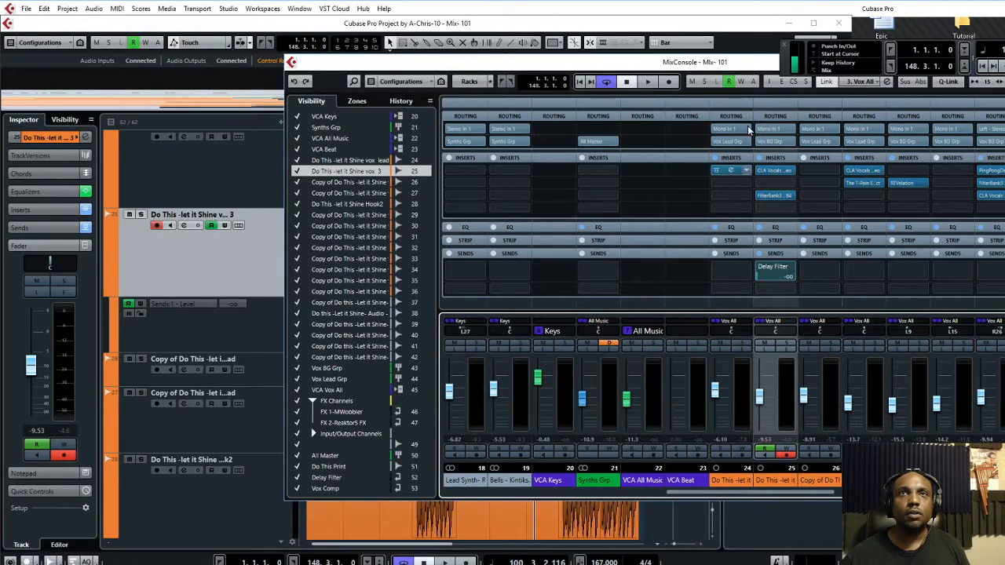
Raise vox 3's Delay Filter send level during playback
left_click_drag(587, 62, 931, 137)
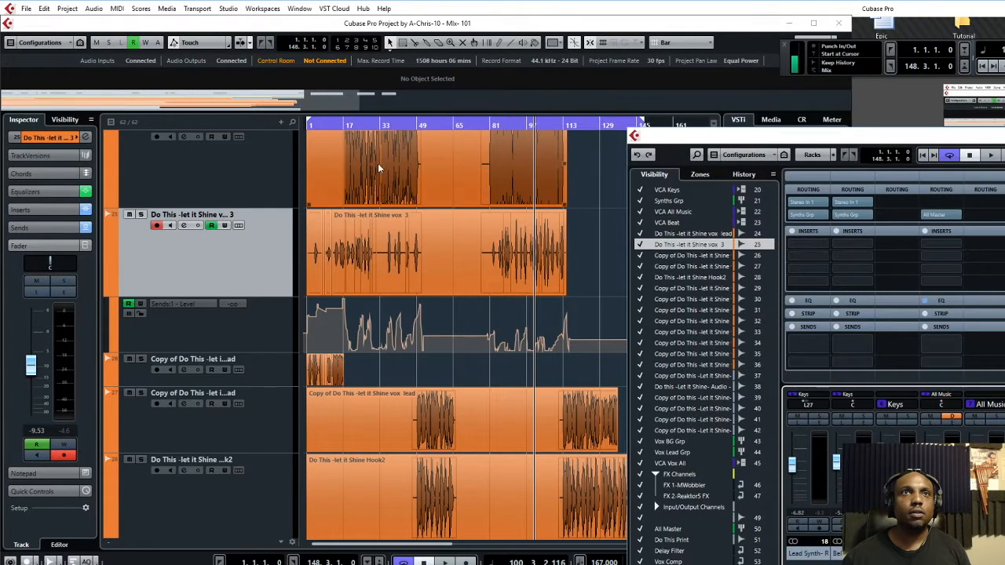
left_click_drag(862, 138, 627, 137)
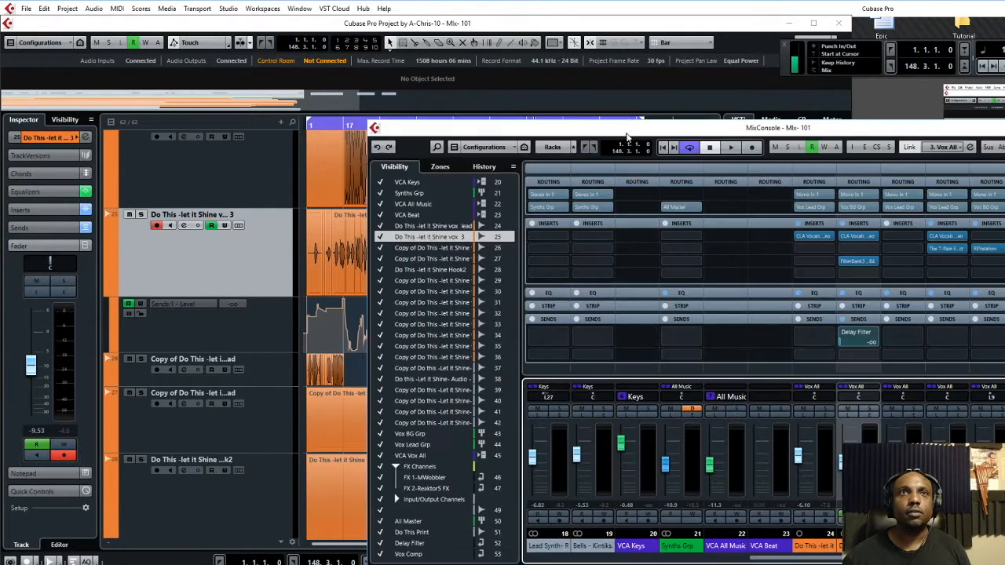
left_click(845, 347)
mouse_move(844, 347)
left_mouse_down()
mouse_move(884, 337)
mouse_move(860, 343)
left_mouse_up()
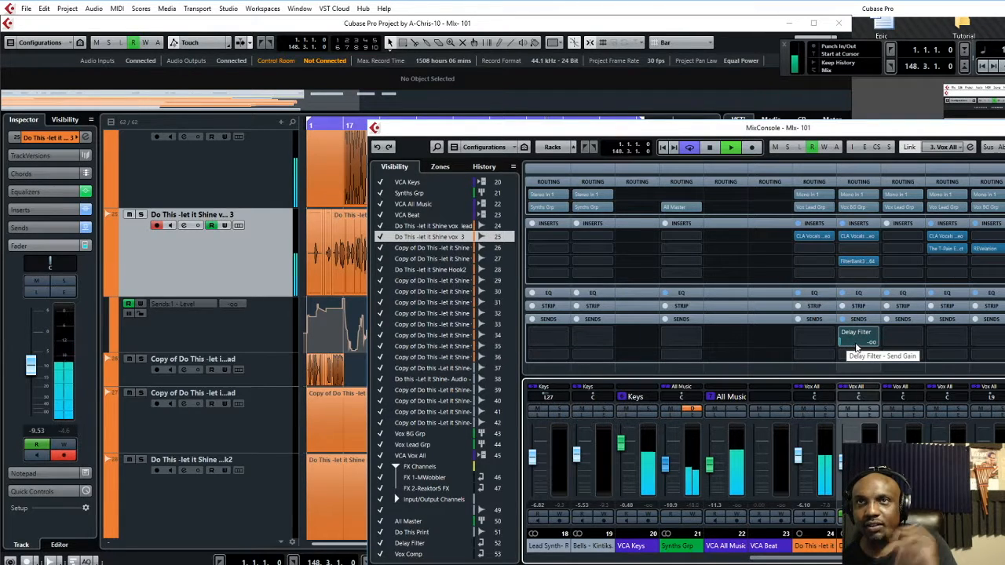
Lower vox 3's Delay Filter send to -22.6, solo vox 3 and replay from bar 81
left_click_drag(849, 344, 838, 343)
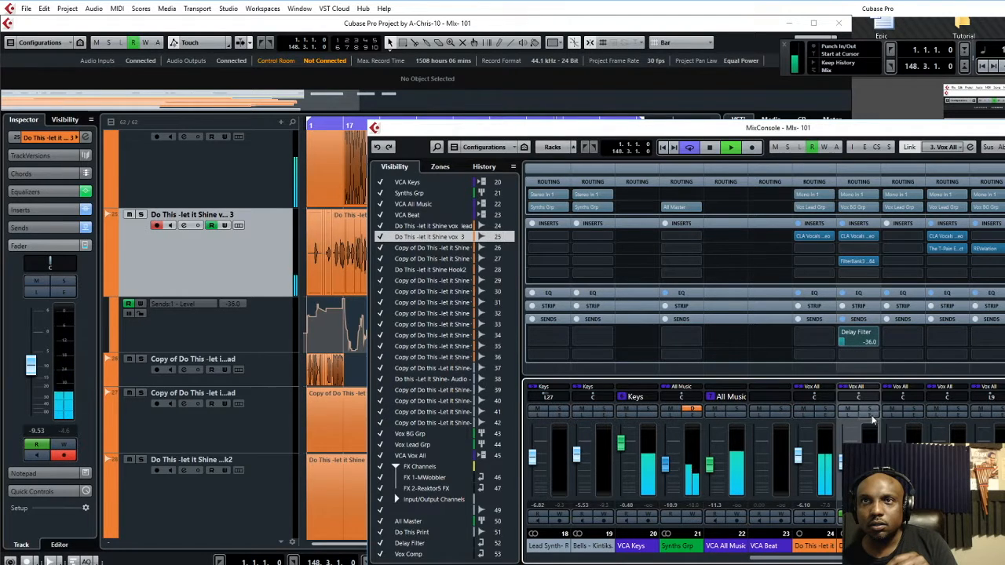
left_click(869, 410)
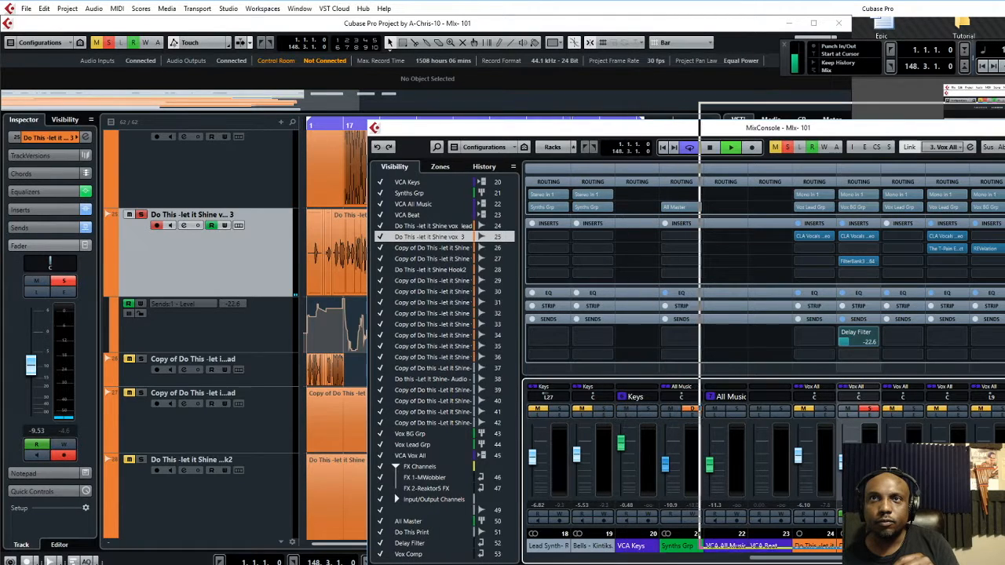
left_click_drag(487, 127, 818, 110)
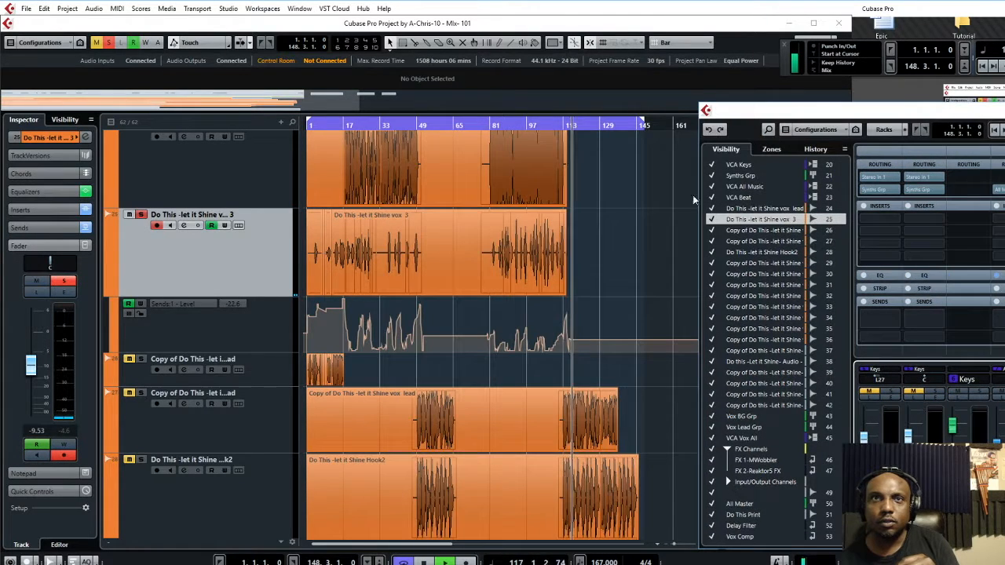
left_click(493, 125)
Add a second vocal channel to the solo and check the vox lead CLA Vocals settings
left_click_drag(901, 117, 589, 81)
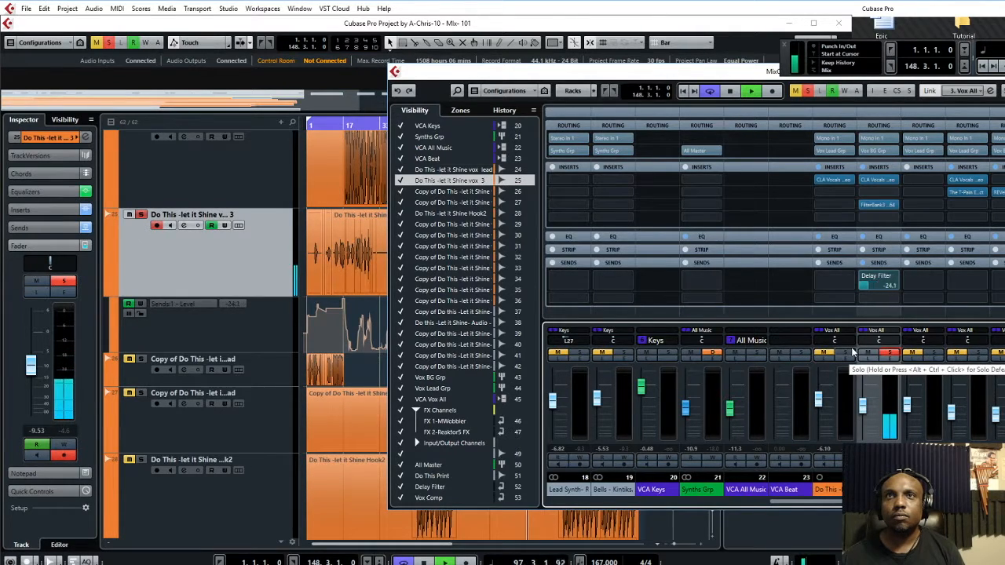
left_click(847, 353)
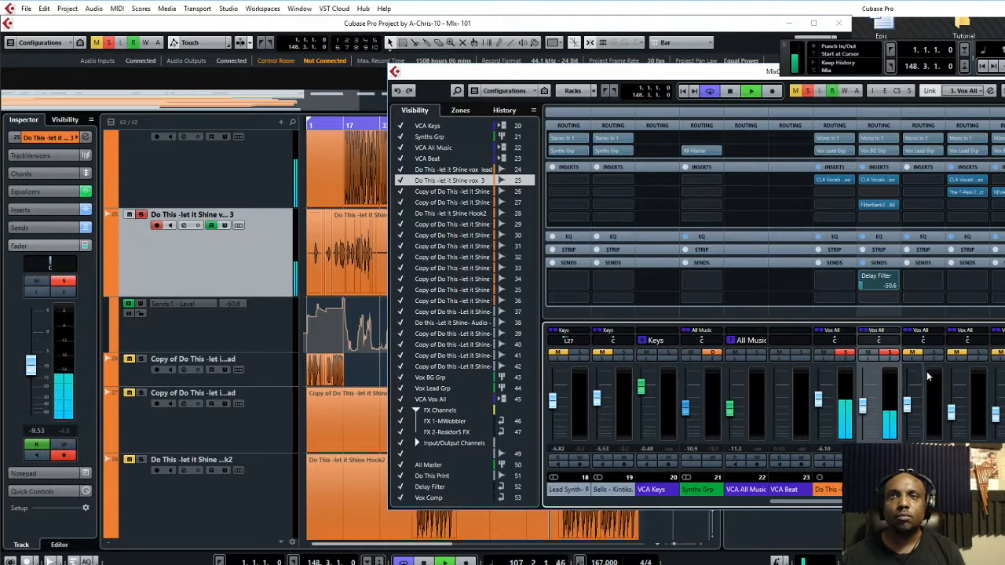
left_click(833, 178)
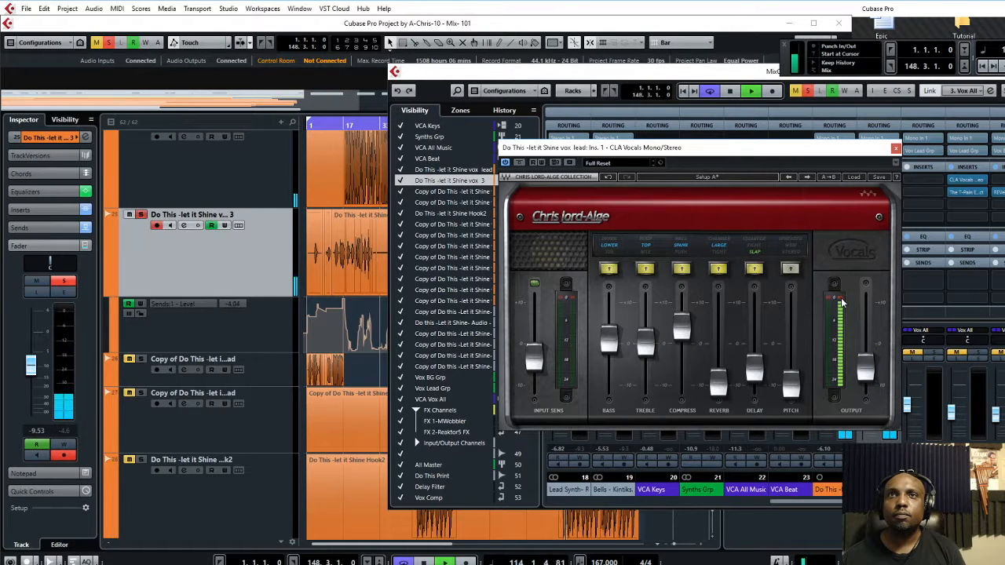
left_click(896, 148)
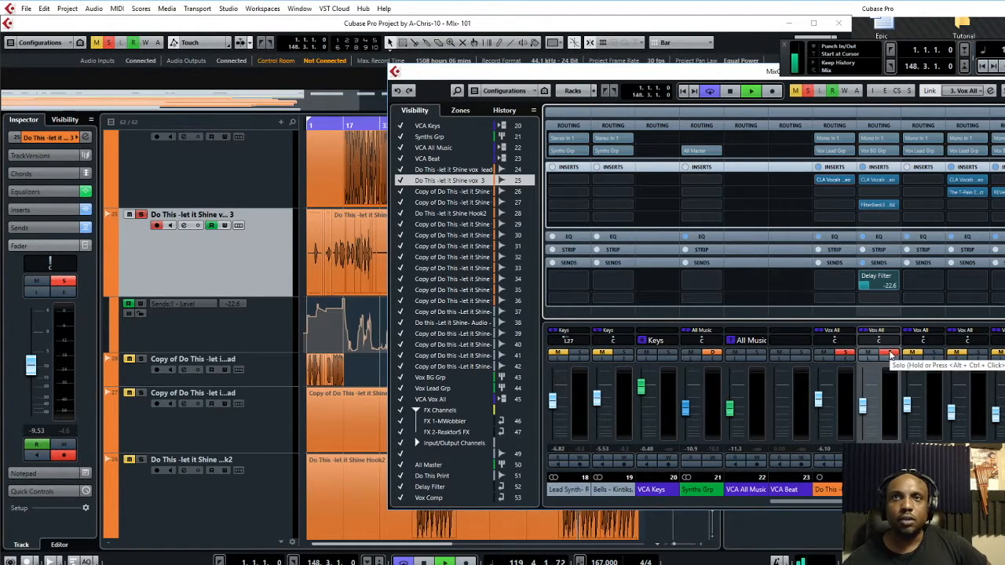
Unsolo the vocals, stop playback and move the mixer off vox 3's Sends 1 - Level lane
left_click(891, 355)
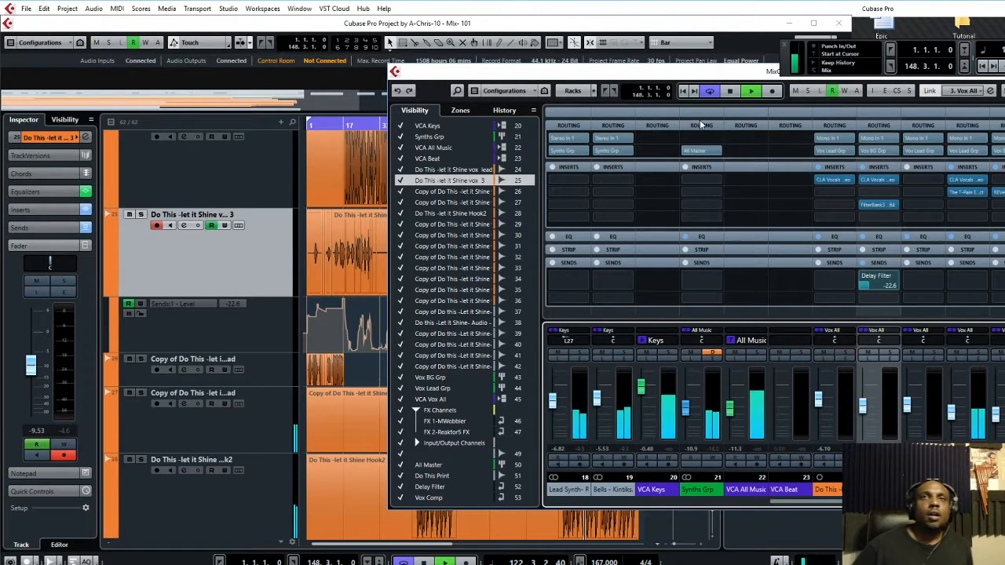
left_click_drag(673, 79, 537, 111)
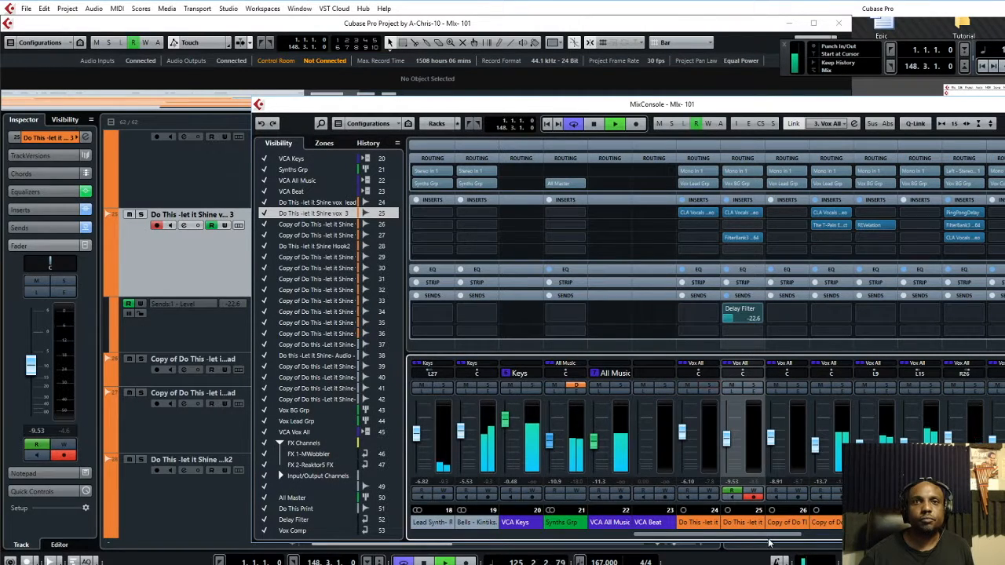
key("space")
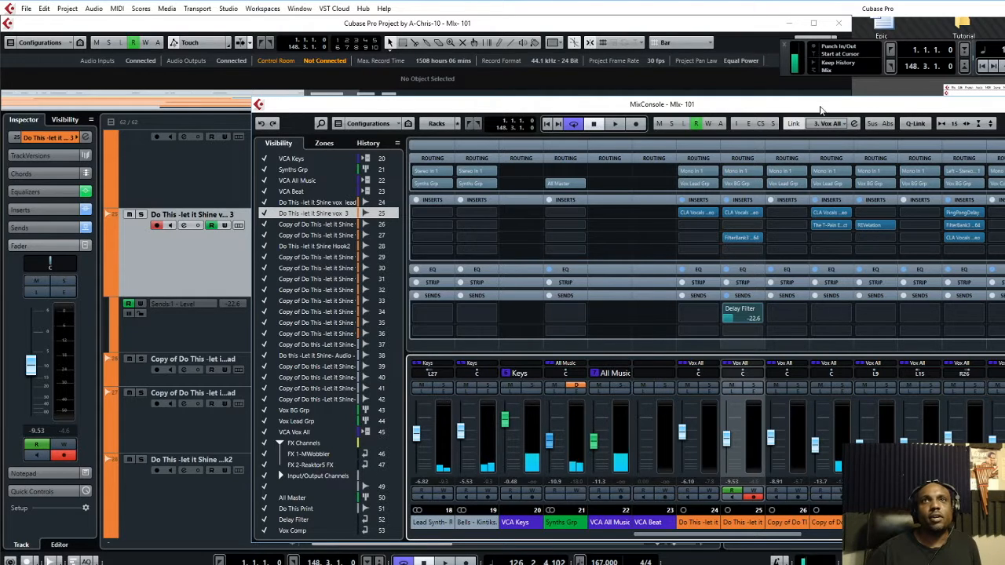
left_click_drag(895, 226, 1004, 138)
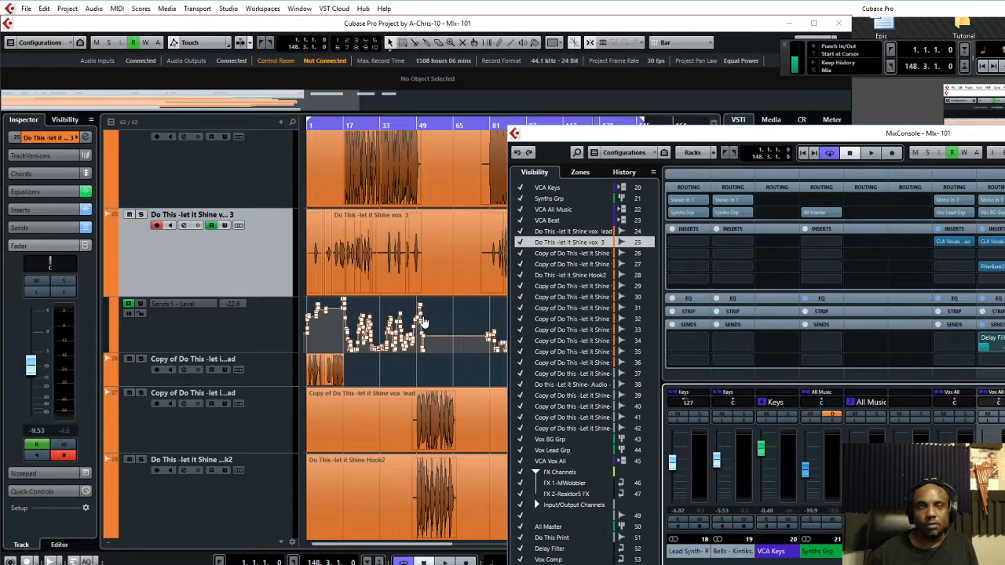
Drag the MixConsole further right to uncover more of vox 3's Sends 1 - Level automation lane
left_click_drag(560, 142, 701, 157)
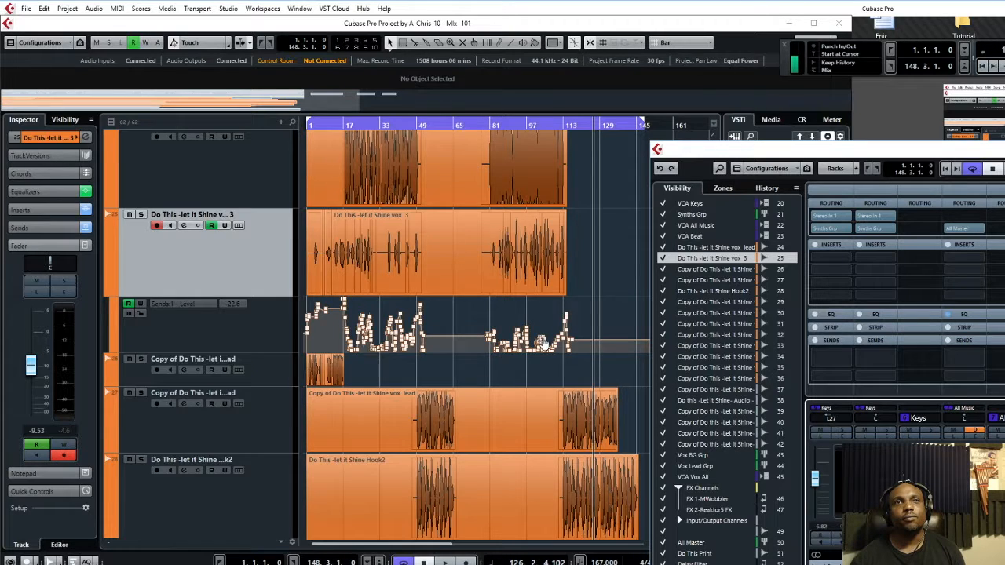
scroll(542, 342, "down", 10)
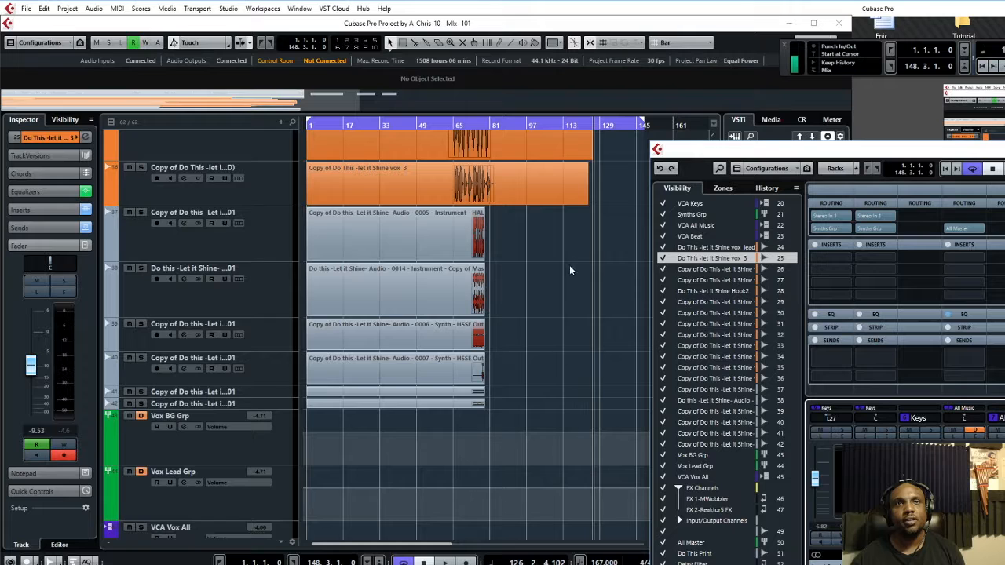
scroll(576, 310, "up", 5)
scroll(580, 391, "up", 5)
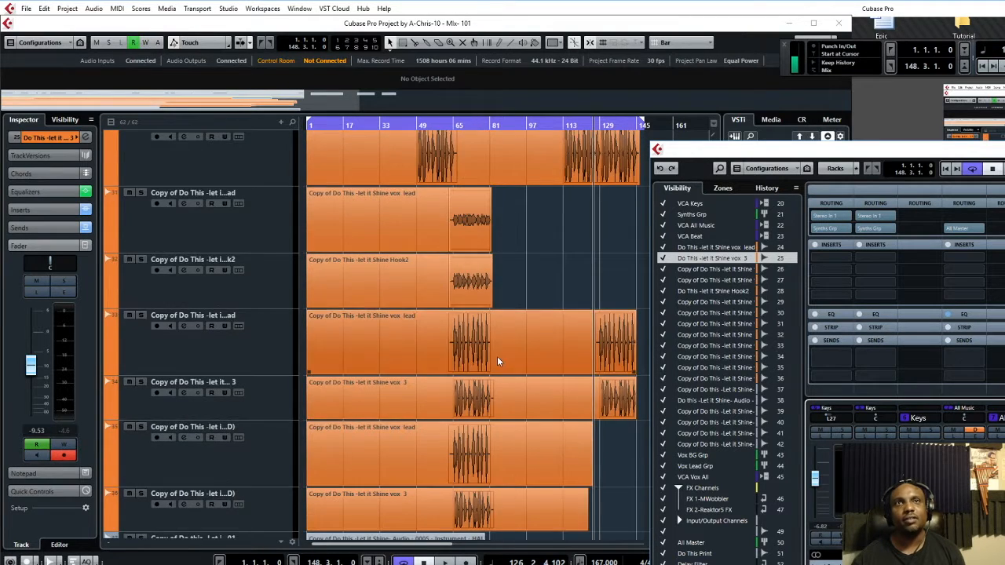
scroll(503, 355, "up", 6)
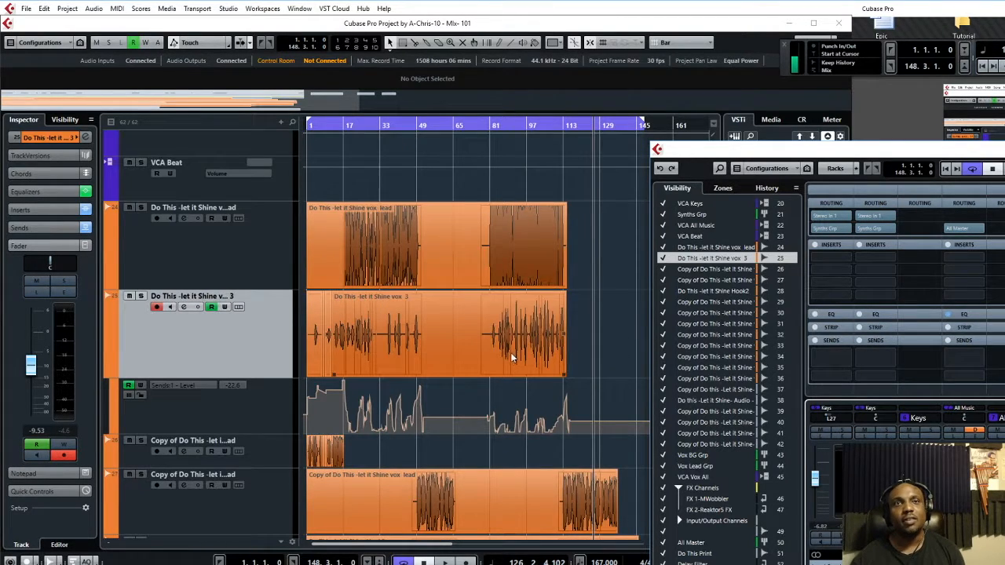
scroll(510, 349, "down", 8)
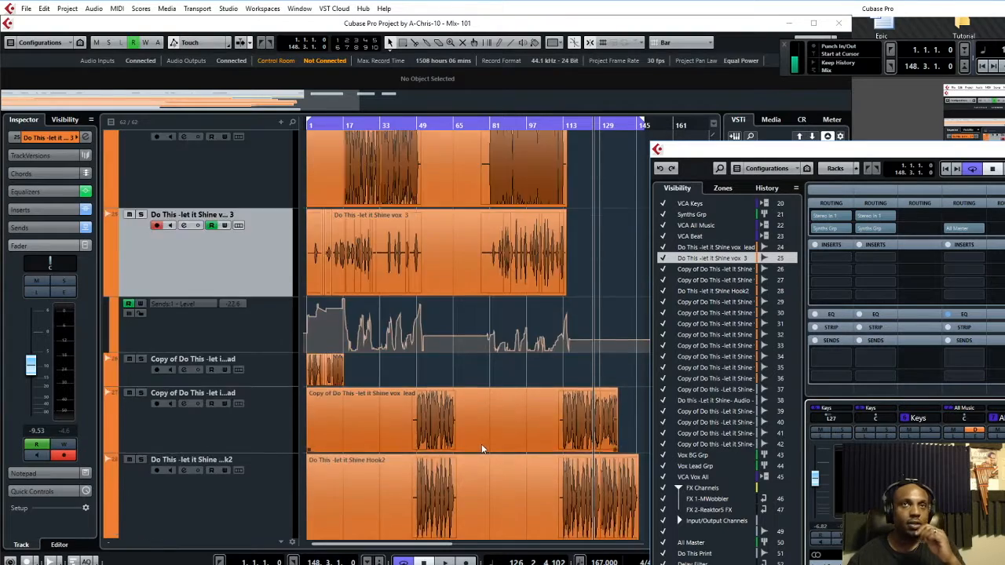
scroll(486, 444, "down", 3)
scroll(503, 353, "up", 10)
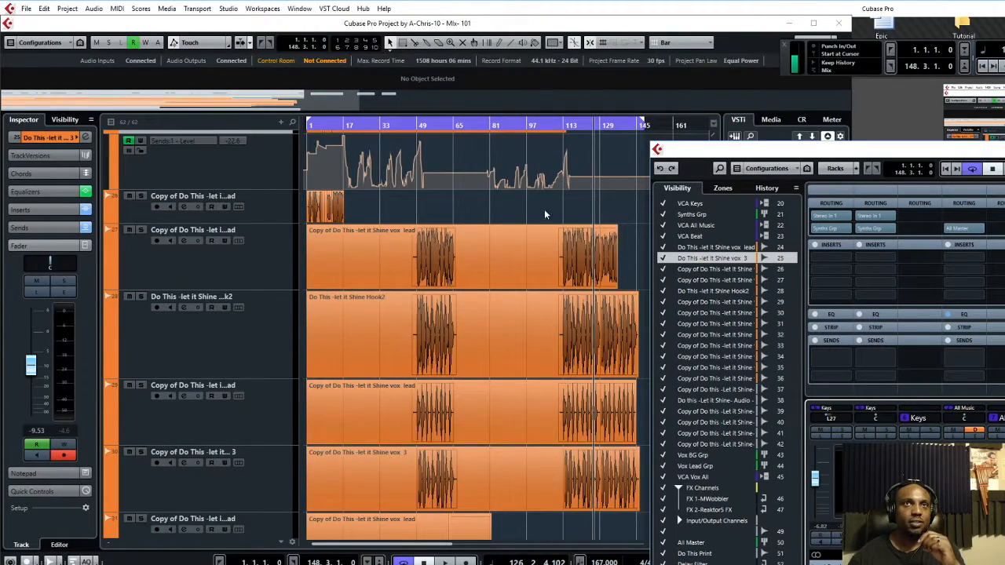
scroll(563, 196, "up", 4)
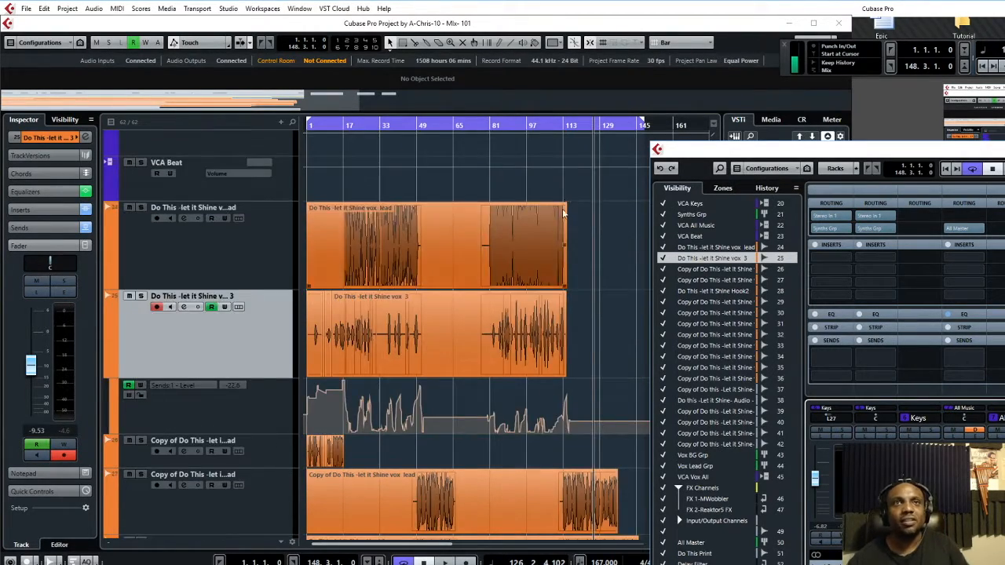
scroll(559, 206, "down", 2)
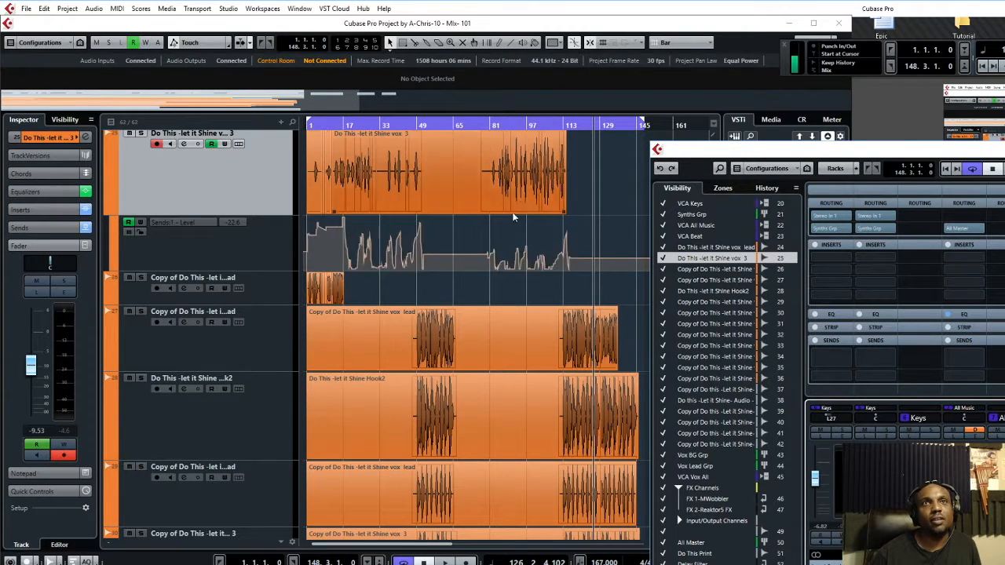
left_click(563, 235)
scroll(562, 232, "up", 2)
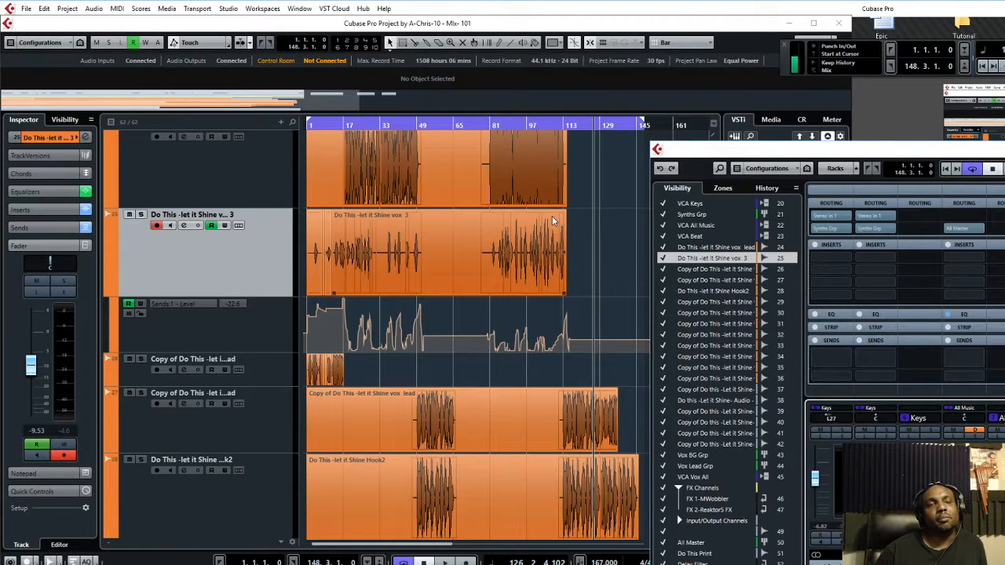
scroll(552, 216, "down", 2)
scroll(552, 216, "up", 4)
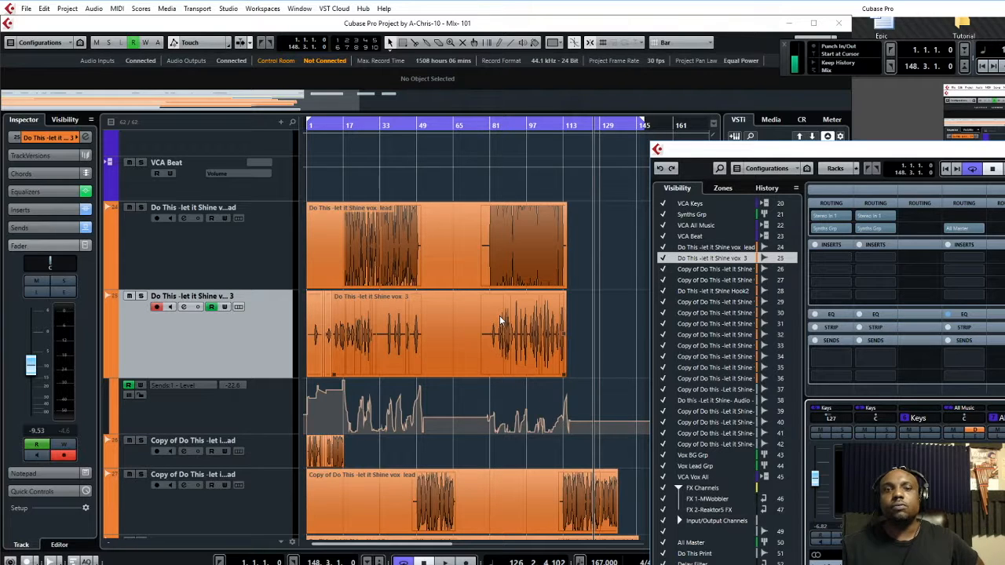
Scroll up and down through the tracks to review vox 3's send automation
scroll(526, 380, "down", 9)
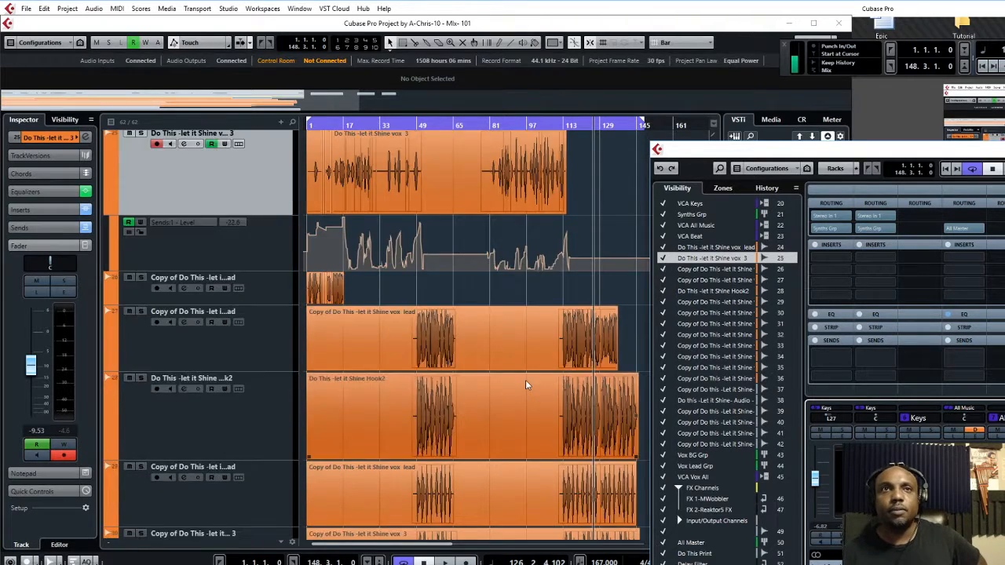
scroll(525, 382, "up", 6)
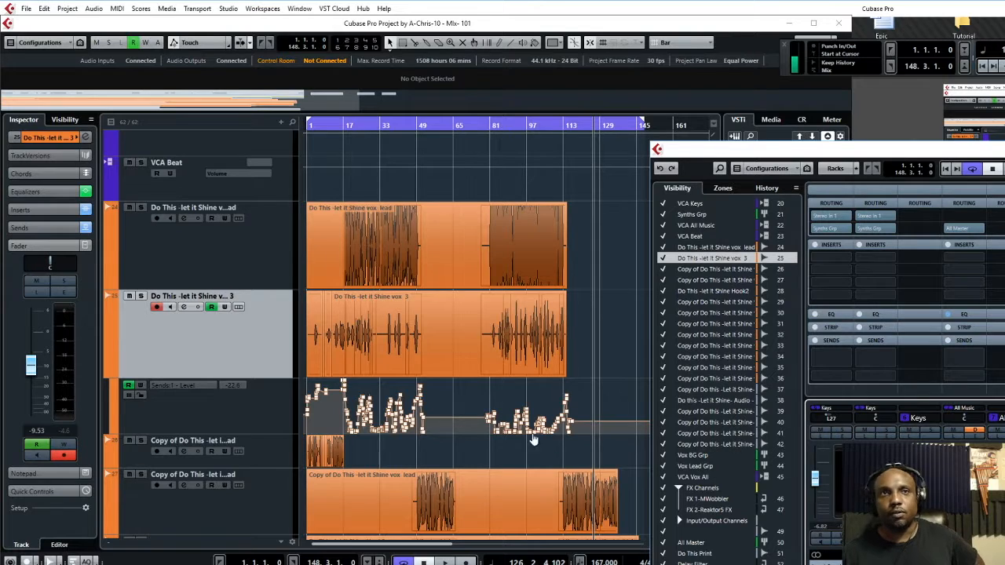
scroll(574, 423, "down", 12)
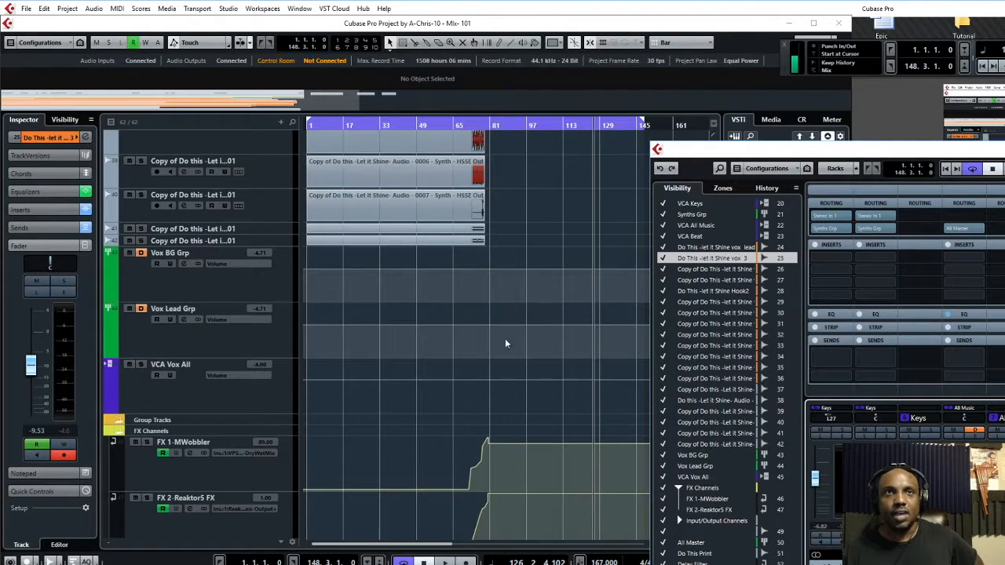
scroll(537, 325, "down", 3)
scroll(525, 335, "up", 9)
scroll(518, 327, "down", 6)
scroll(495, 306, "up", 3)
scroll(492, 310, "down", 2)
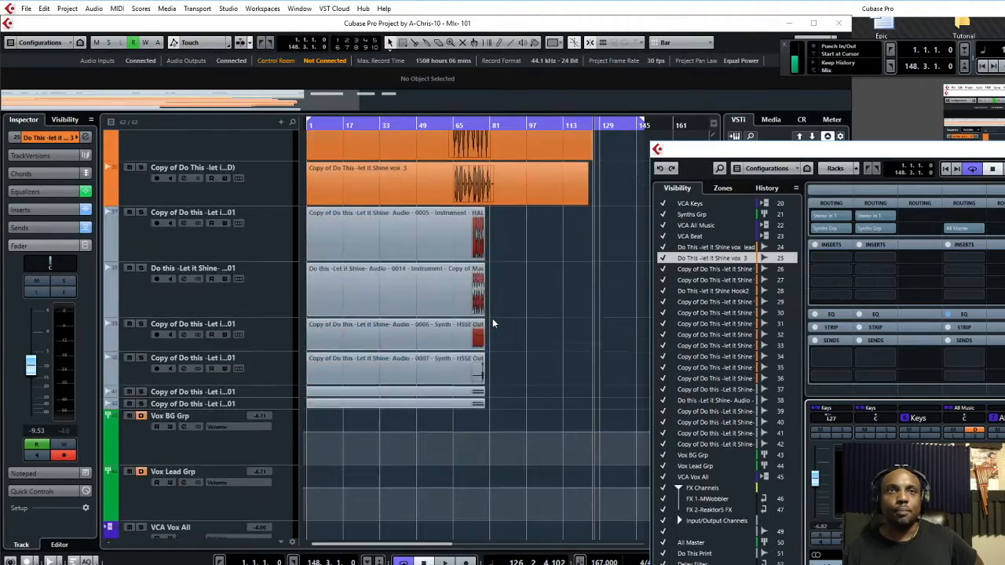
scroll(498, 312, "up", 3)
scroll(501, 314, "up", 3)
scroll(503, 321, "down", 6)
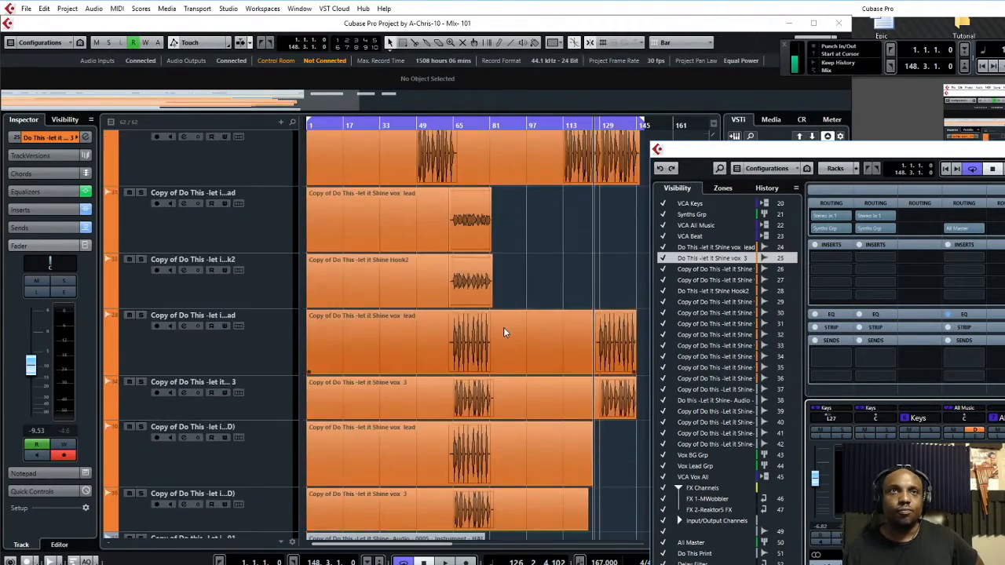
scroll(504, 333, "up", 3)
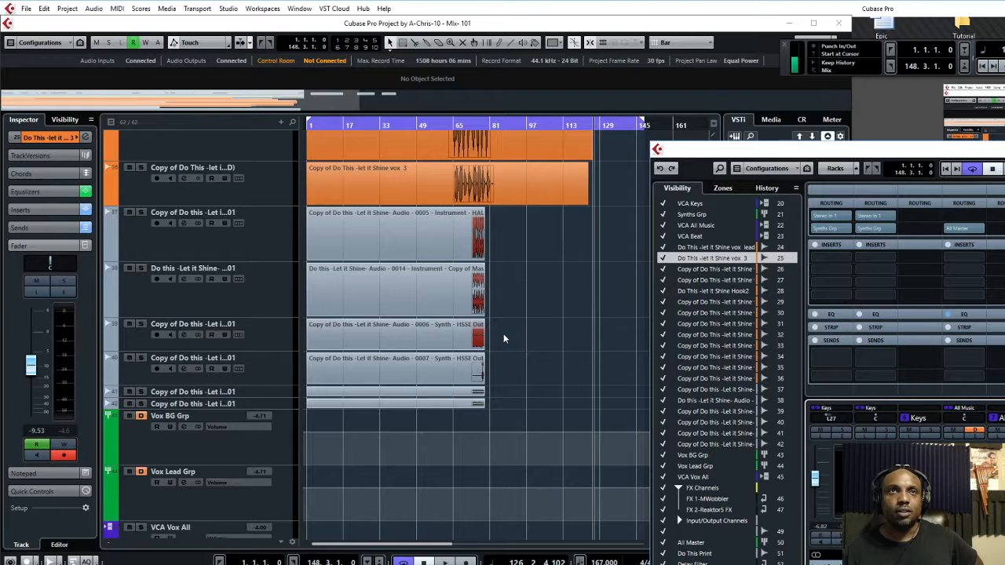
scroll(503, 334, "up", 3)
scroll(503, 334, "down", 3)
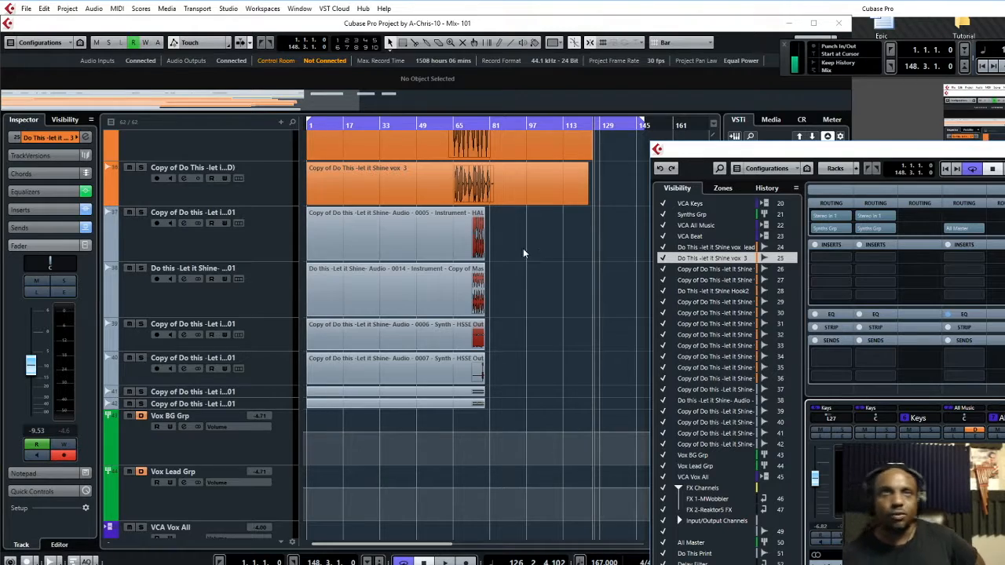
Move the MixConsole left over the track area so channels 18–29 are in view
scroll(506, 239, "up", 10)
scroll(537, 254, "down", 3)
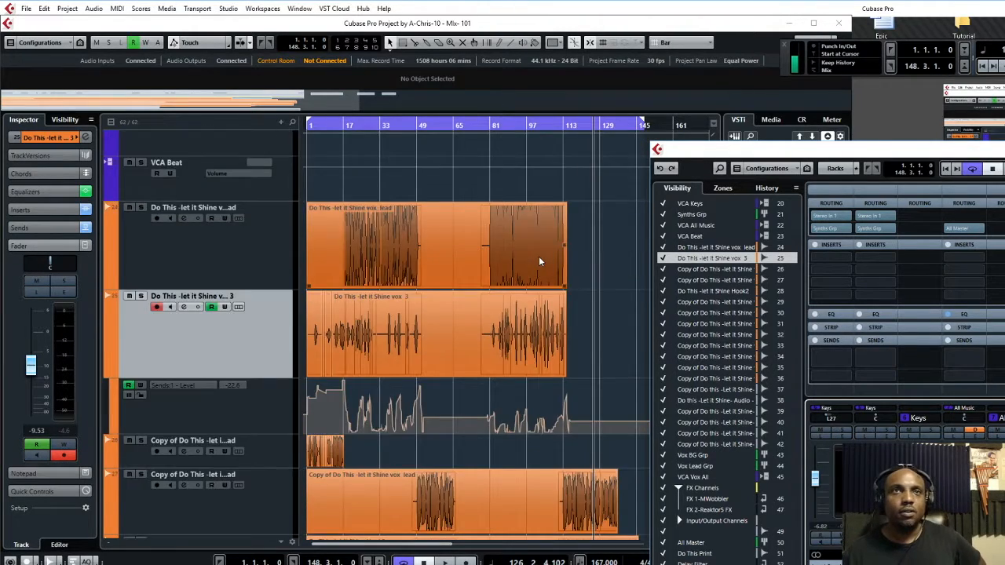
scroll(538, 256, "down", 5)
scroll(511, 342, "down", 5)
scroll(510, 342, "down", 6)
scroll(510, 348, "up", 4)
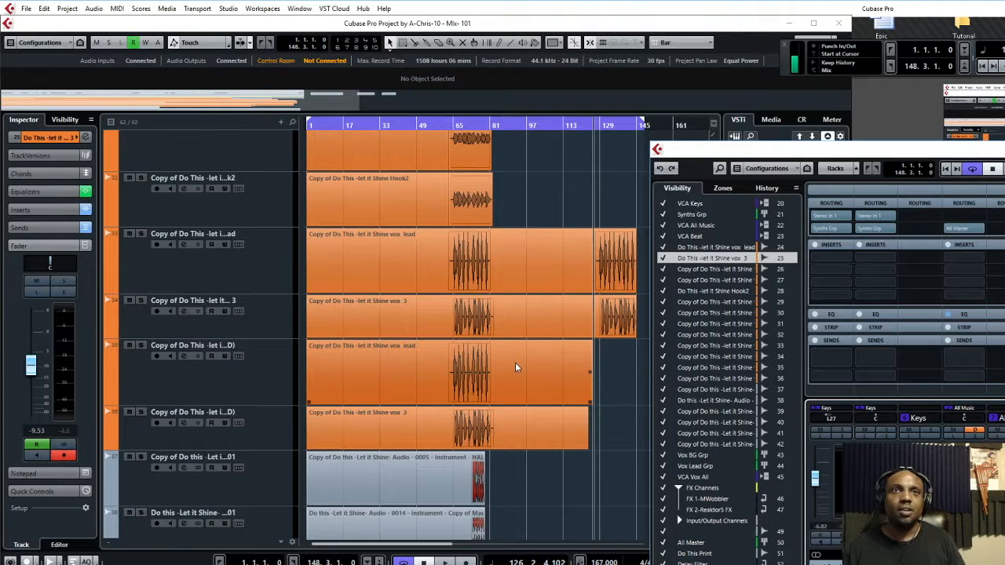
scroll(515, 362, "up", 6)
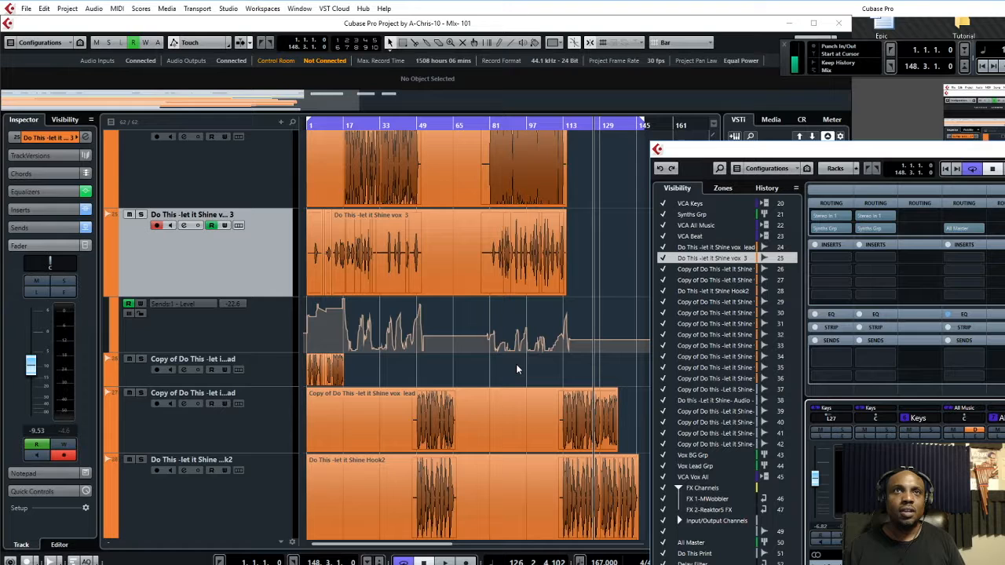
mouse_move(520, 349)
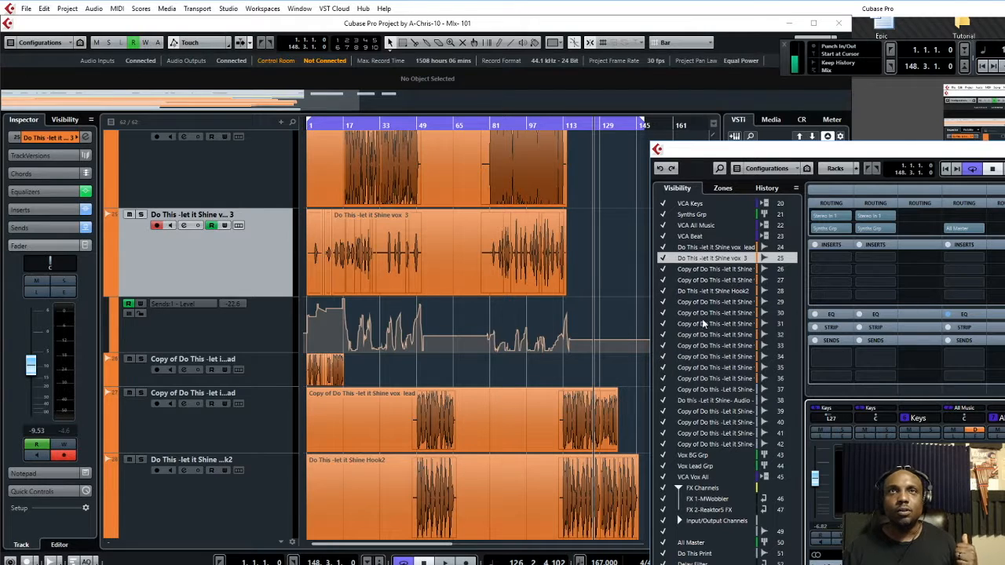
left_click_drag(952, 153, 484, 139)
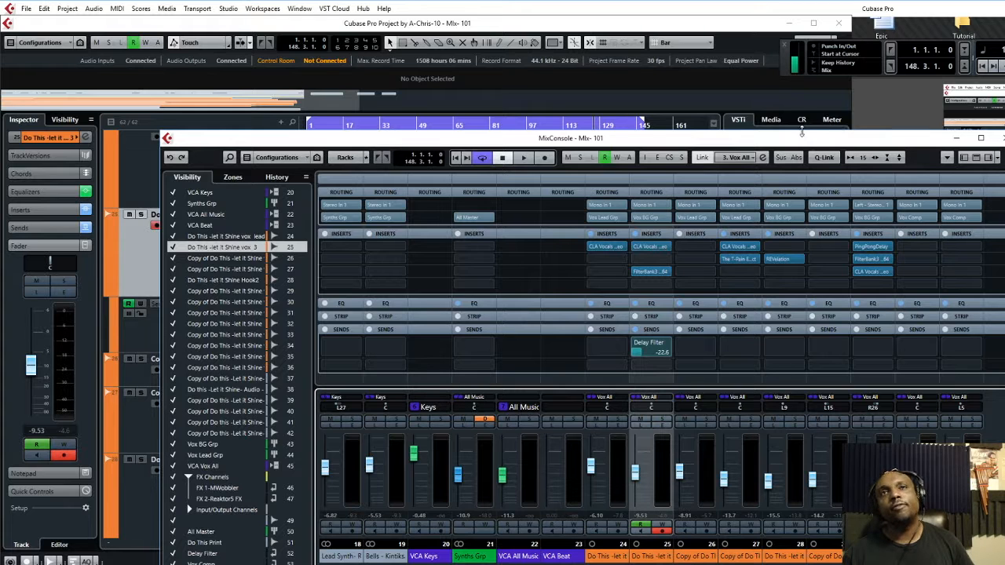
Load SPL De-Verb into an empty insert slot via a 'de' search, then close its panel
left_click(757, 286)
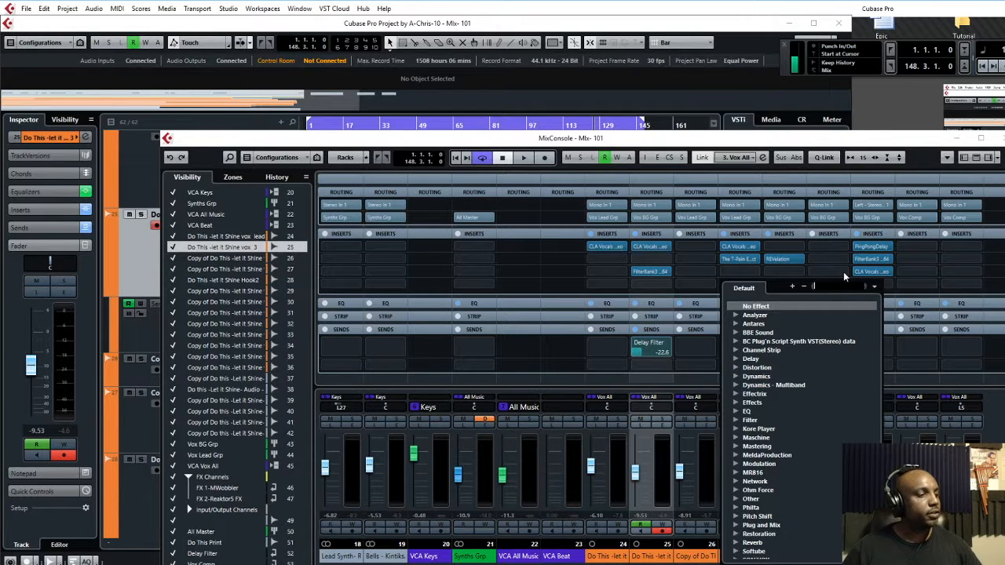
type("de")
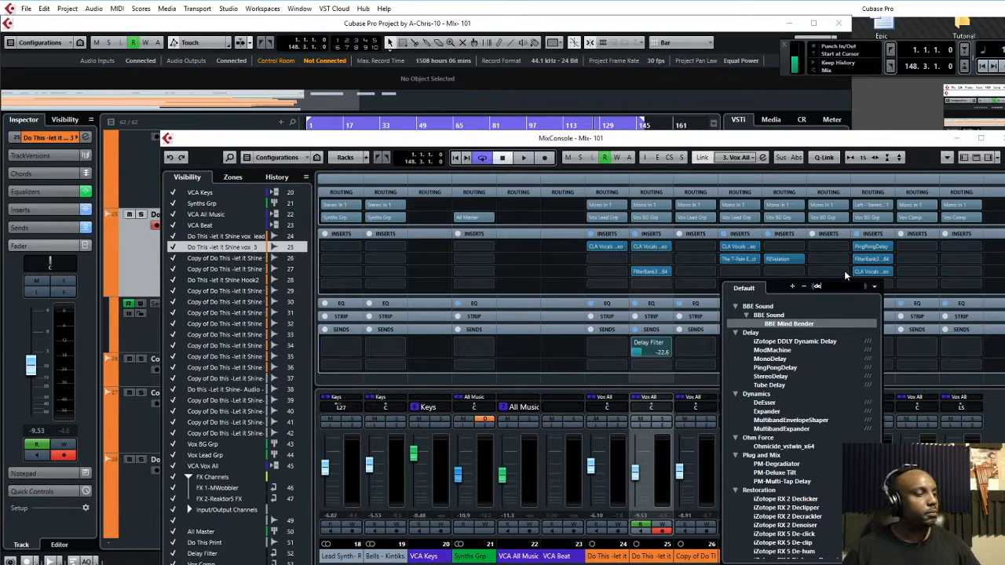
type("r")
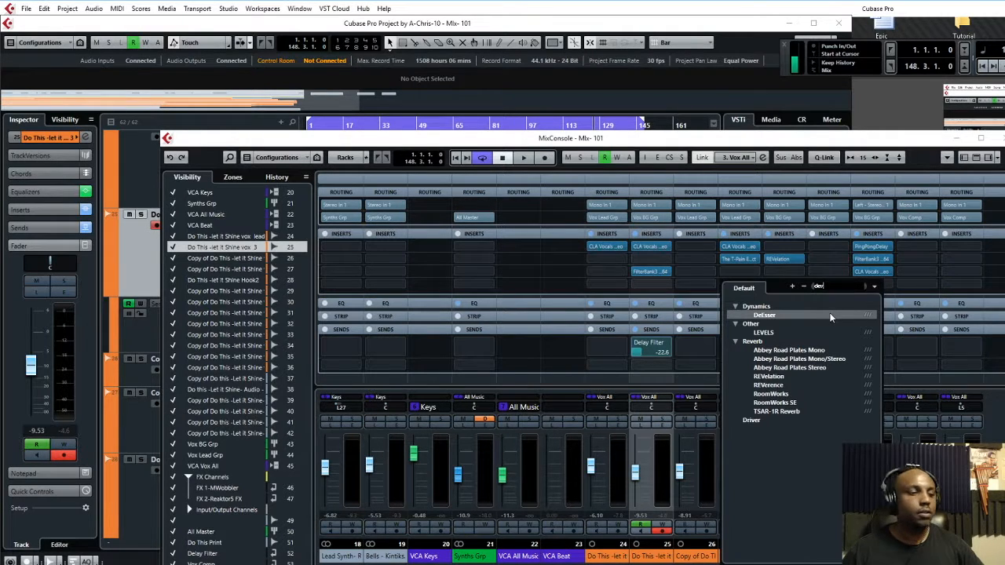
key("BackSpace")
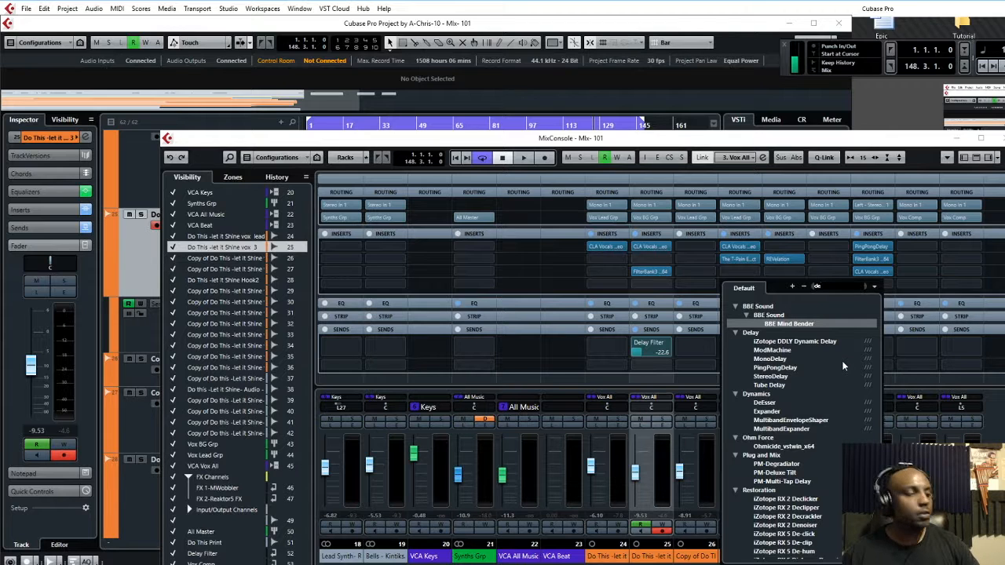
type("r")
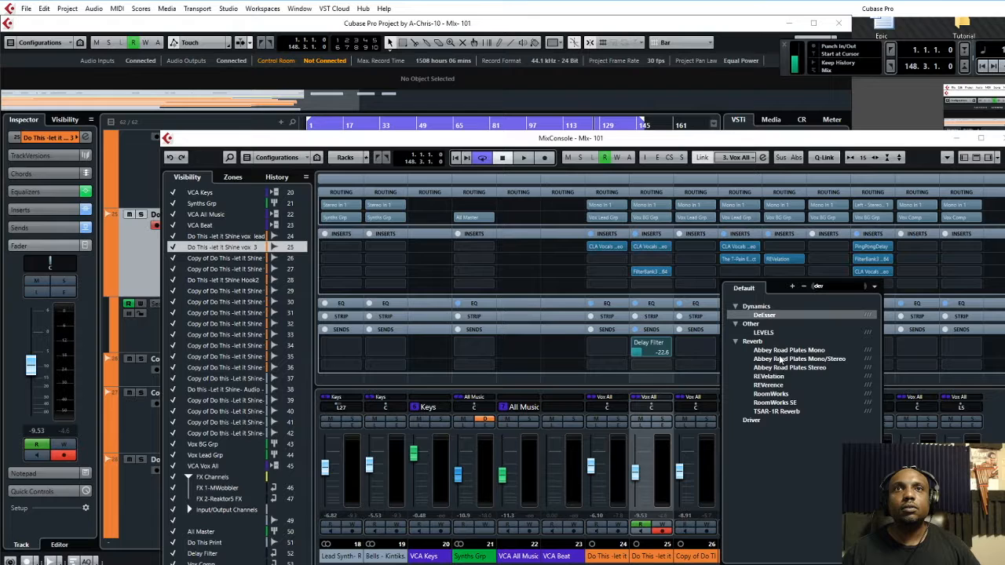
key("BackSpace")
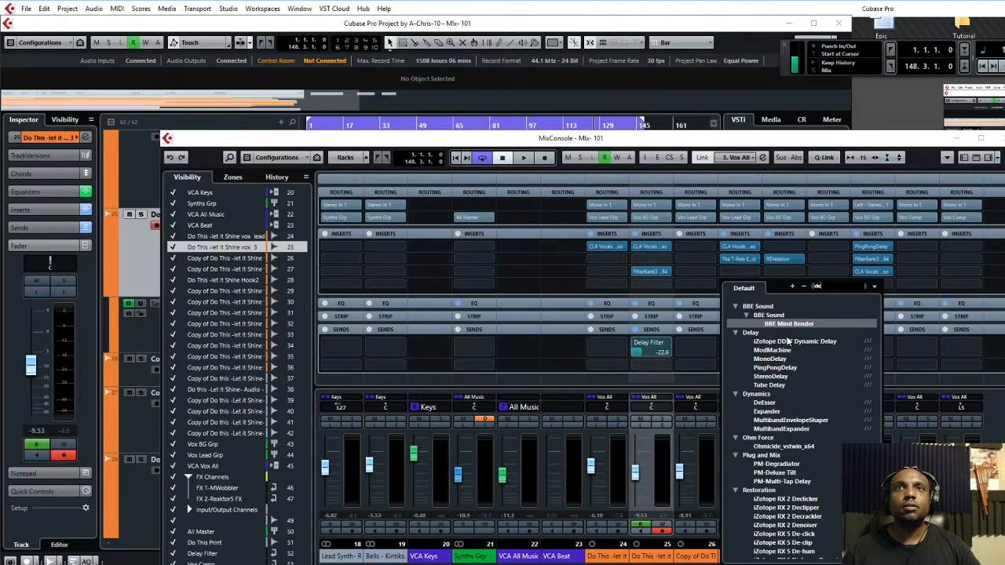
scroll(789, 336, "down", 5)
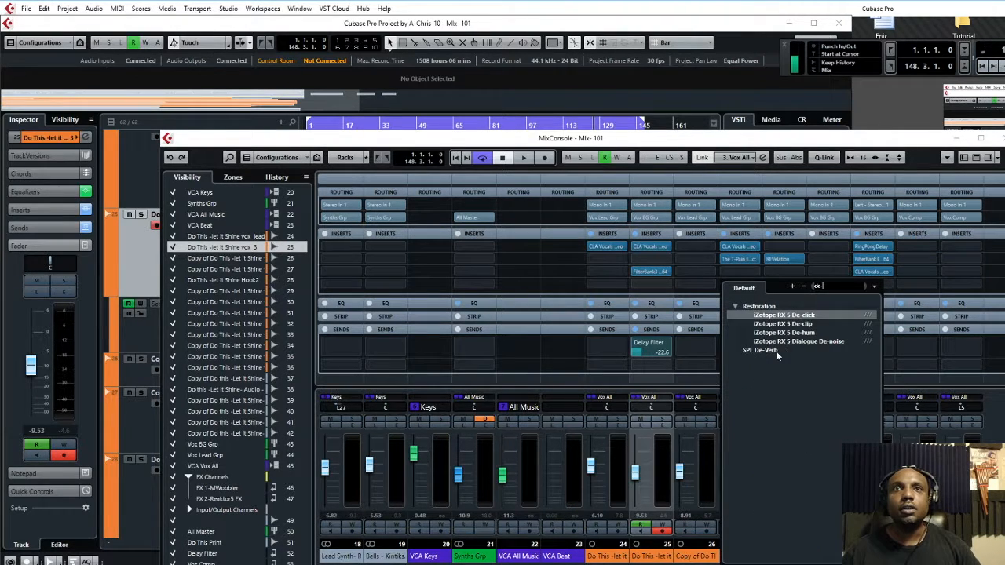
left_click(775, 351)
double_click(776, 352)
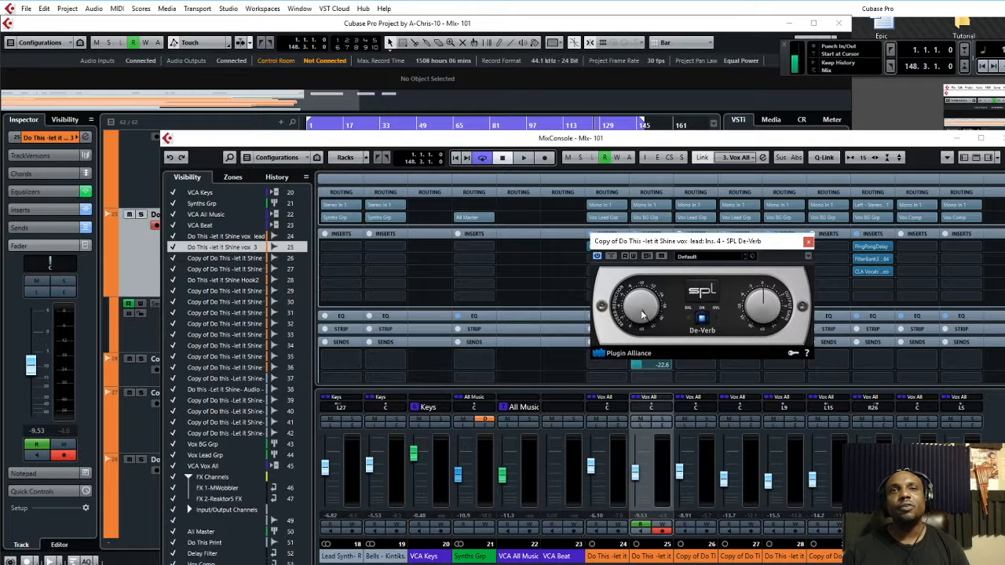
left_click(808, 245)
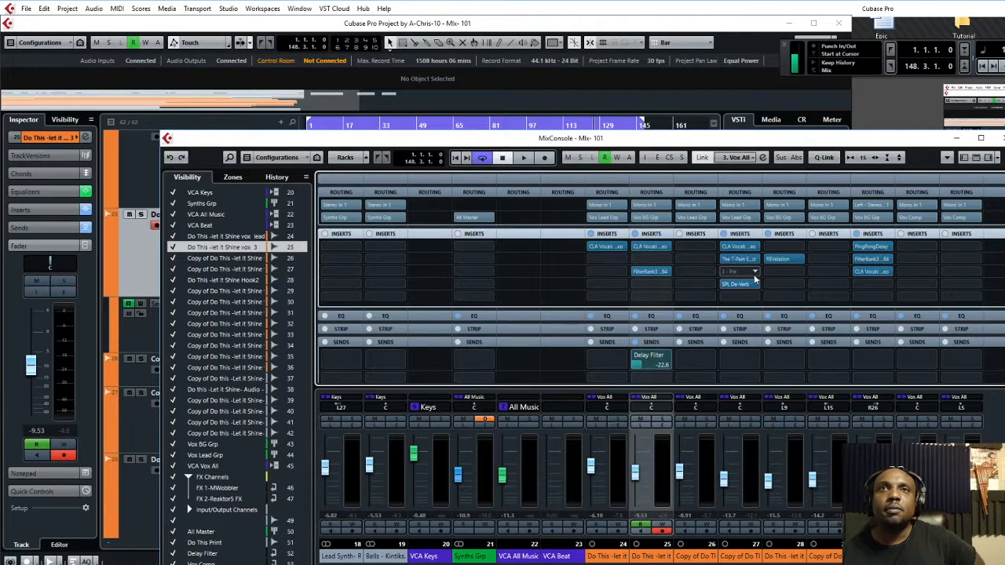
Set the De-Verb slot to No Effect, discarding its settings, and scroll the mixer right
left_click(746, 284)
scroll(762, 314, "up", 15)
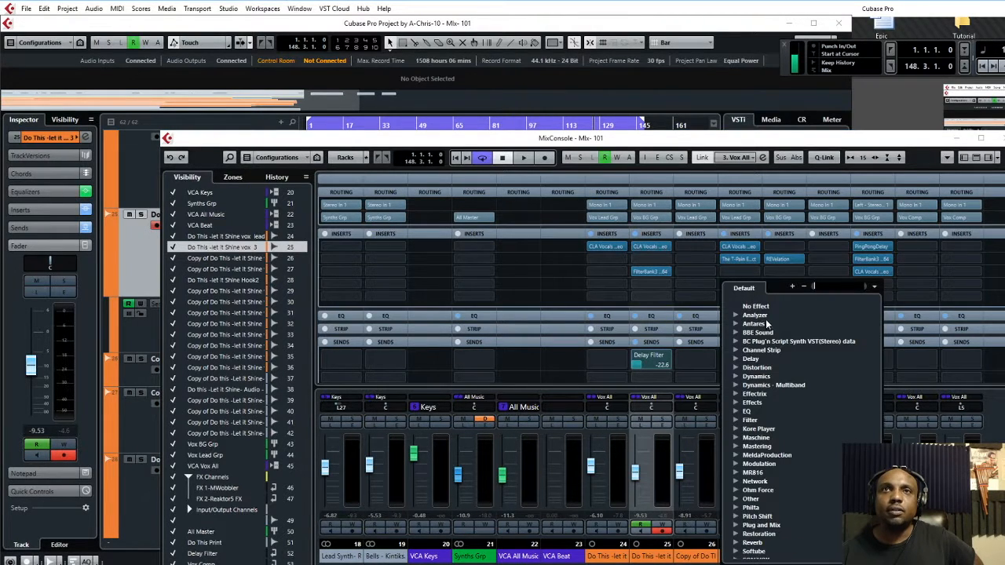
left_click(758, 309)
left_click(757, 307)
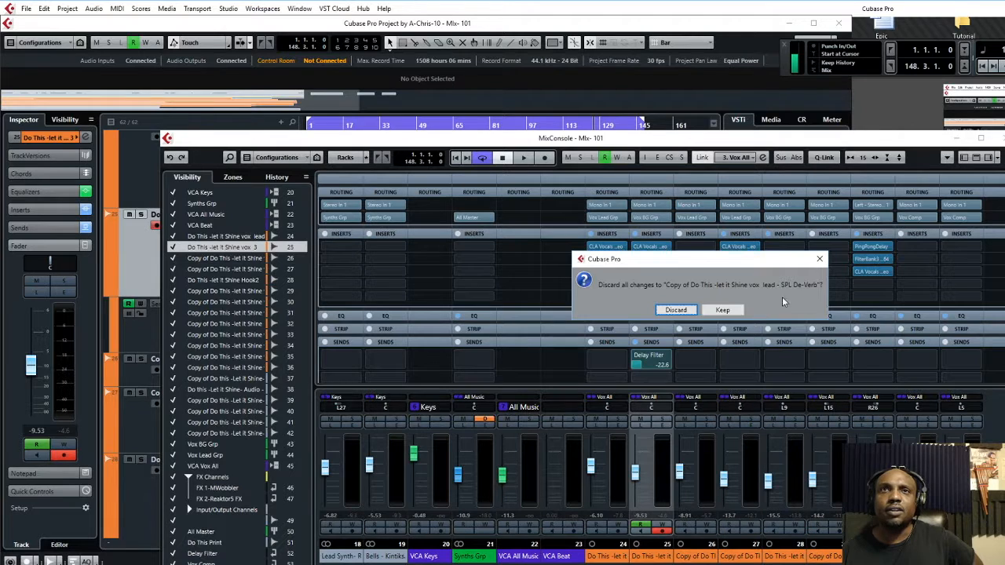
left_click(695, 314)
scroll(771, 422, "right", 4)
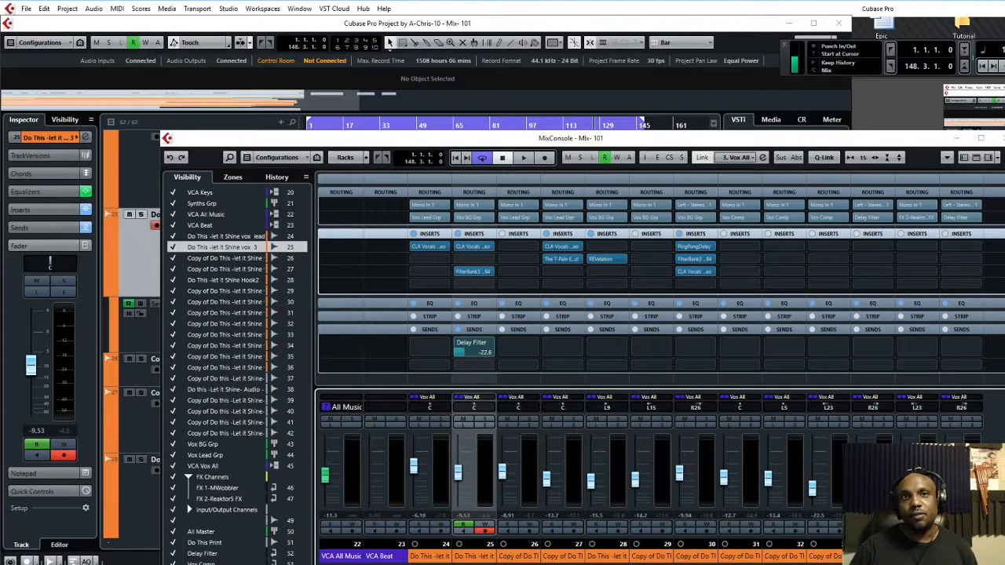
scroll(581, 471, "right", 12)
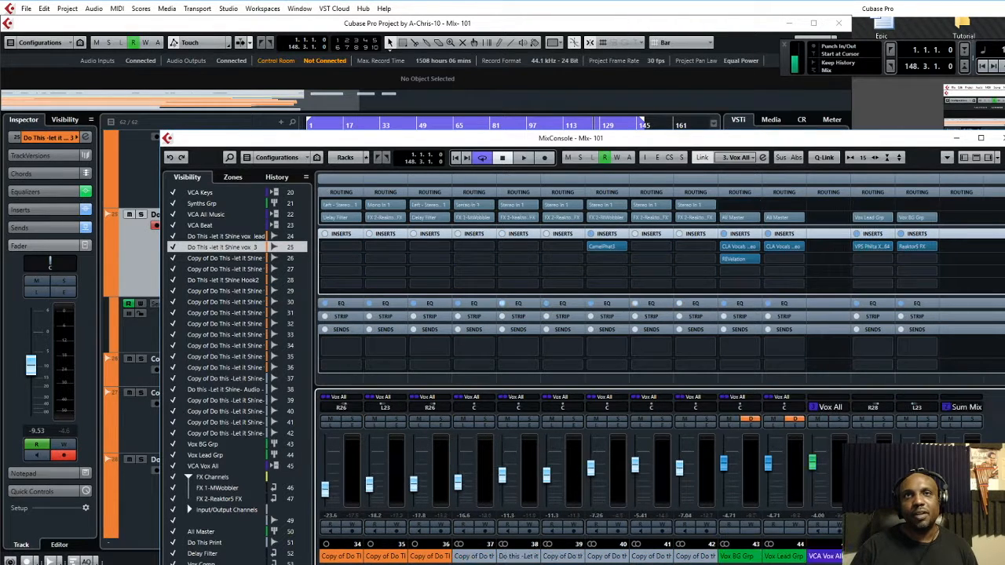
scroll(581, 472, "right", 4)
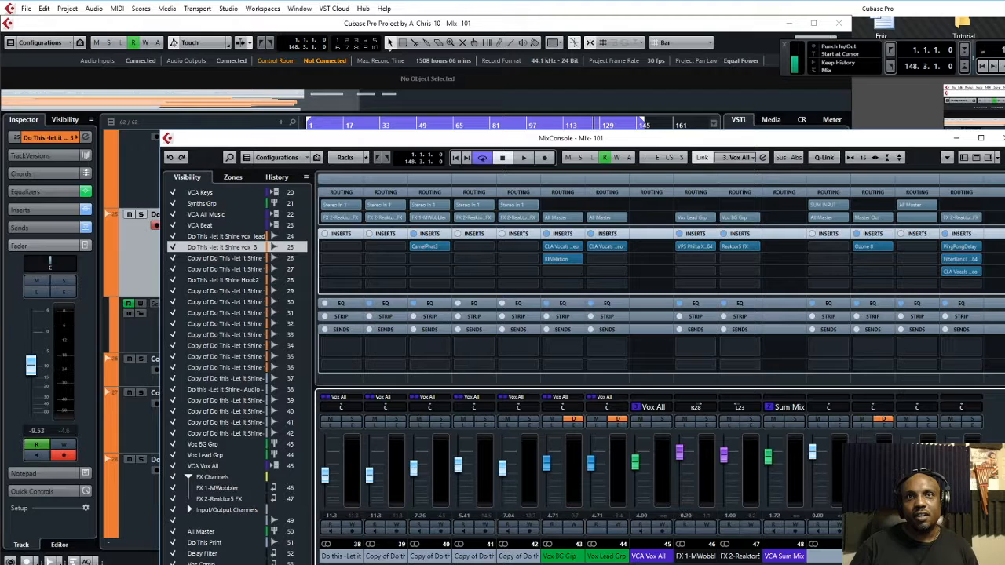
scroll(581, 471, "right", 2)
scroll(581, 472, "right", 2)
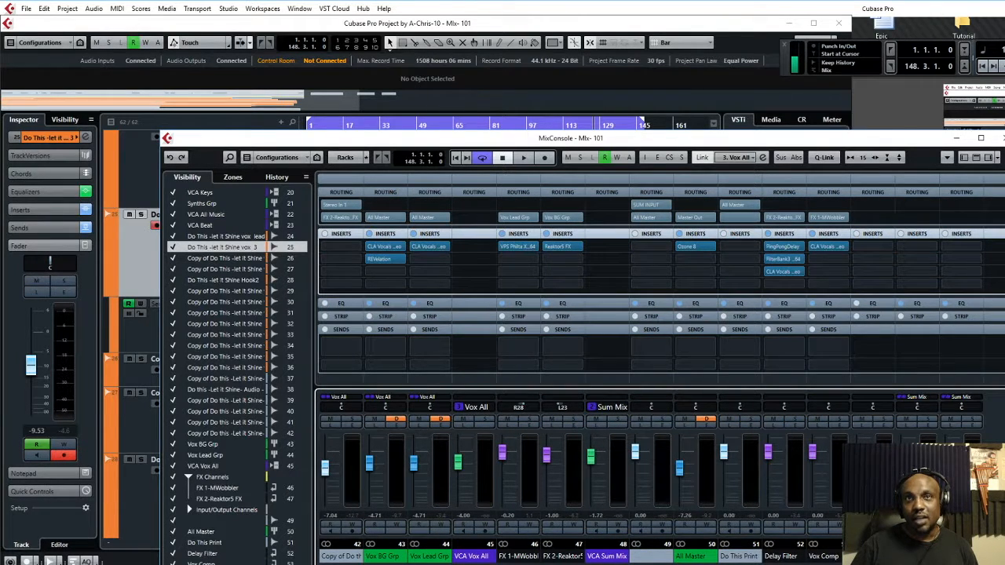
scroll(581, 471, "right", 3)
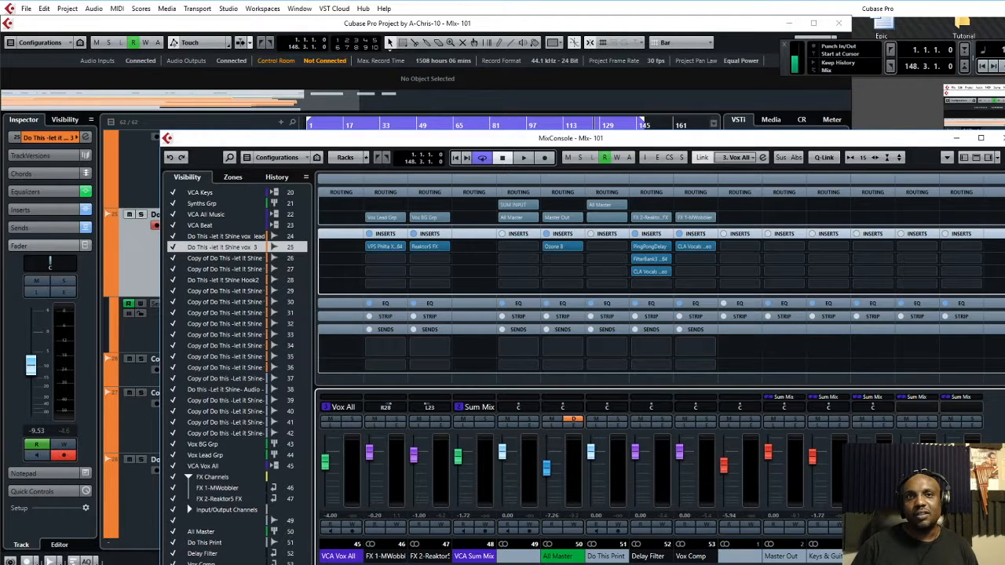
scroll(581, 471, "left", 3)
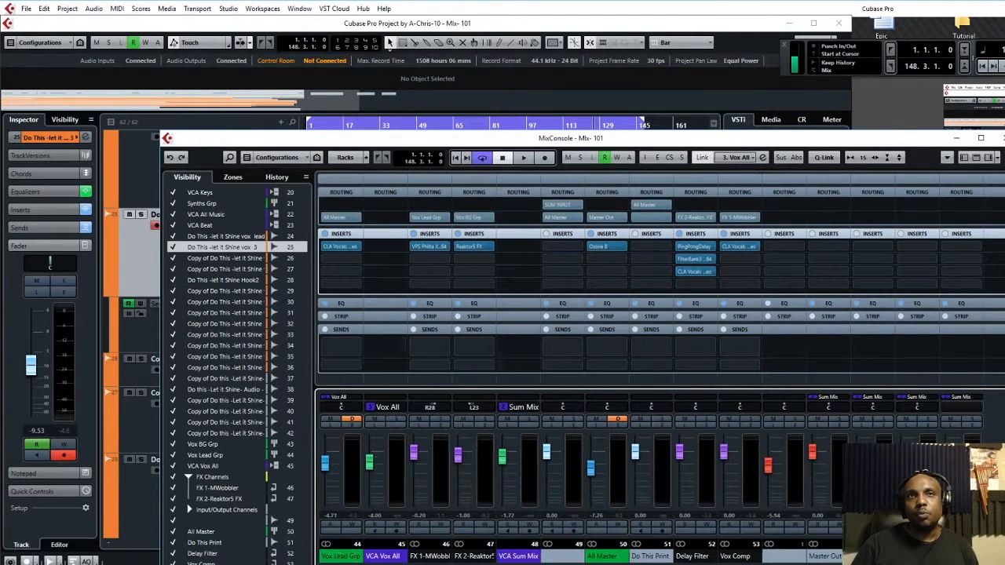
scroll(581, 471, "right", 3)
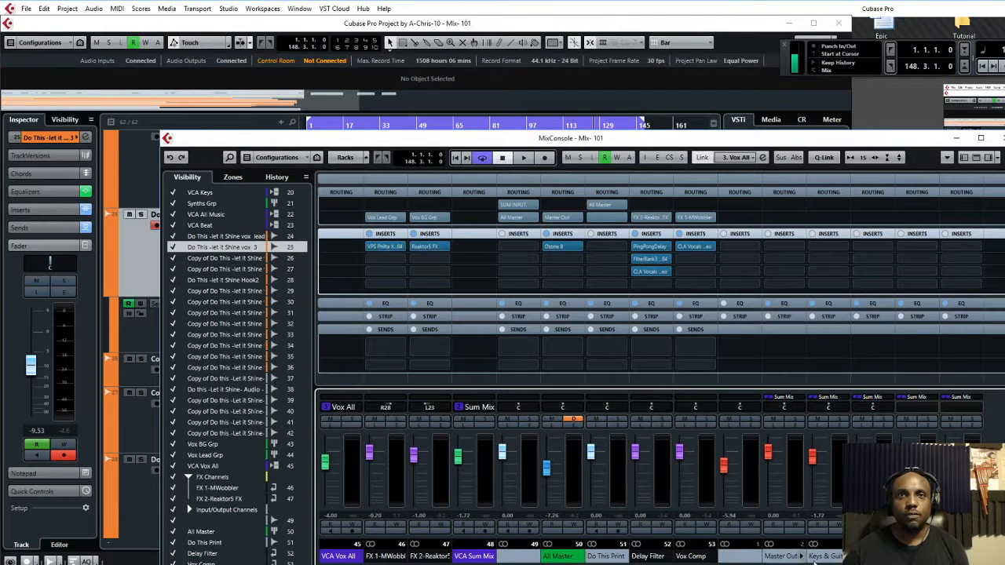
scroll(660, 361, "left", 6)
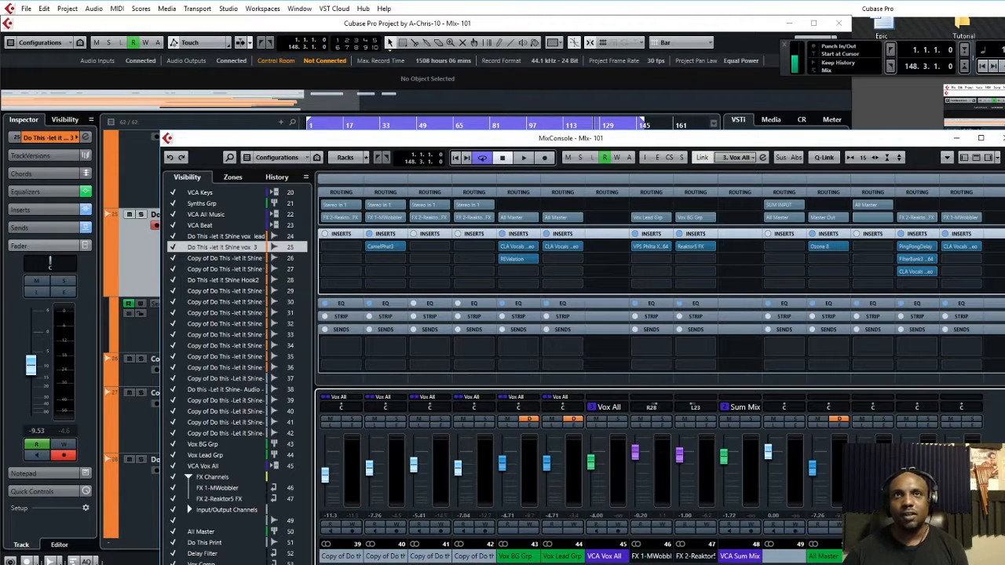
scroll(660, 361, "right", 2)
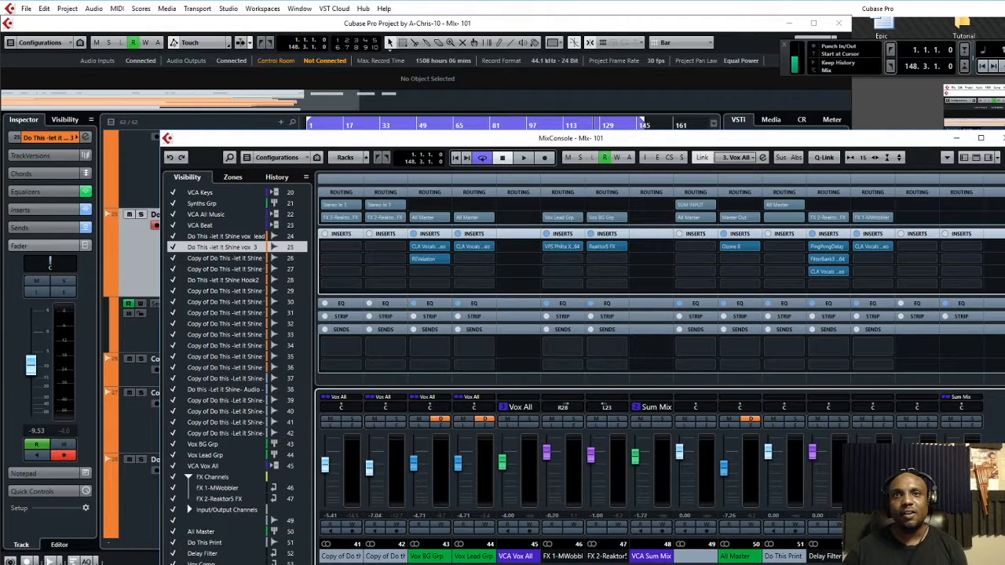
scroll(659, 362, "right", 1)
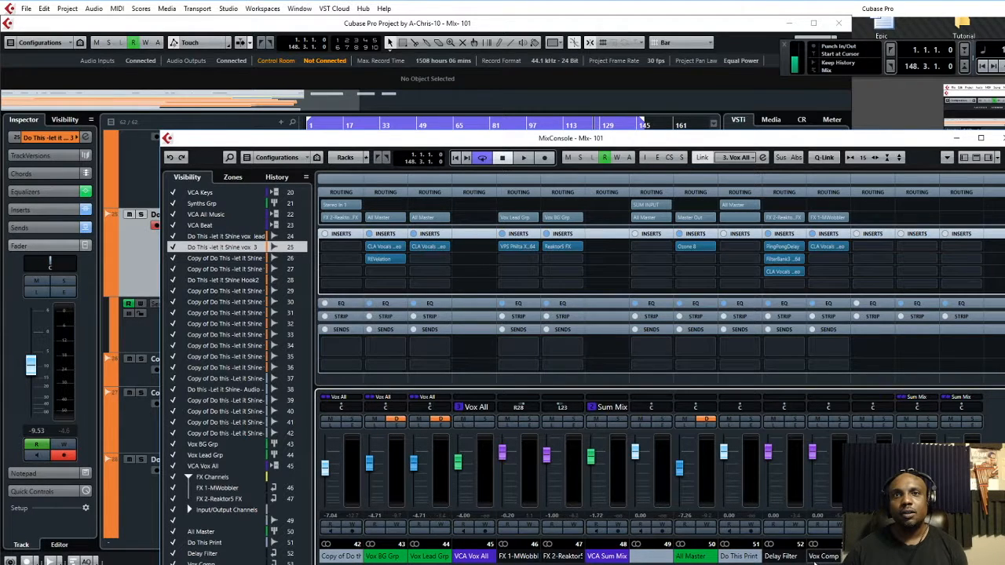
scroll(659, 362, "left", 1)
scroll(660, 361, "left", 3)
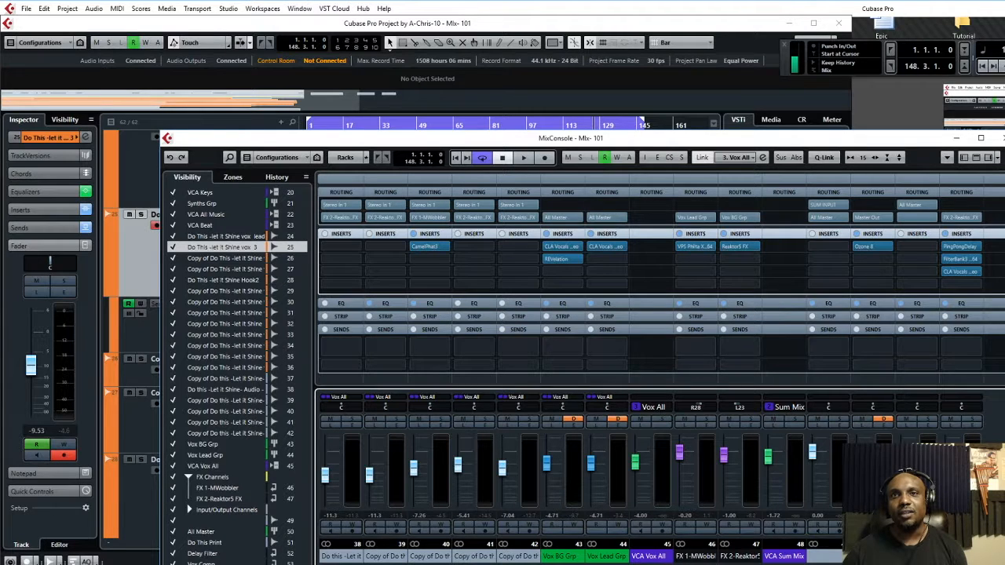
scroll(659, 361, "right", 4)
scroll(659, 361, "left", 5)
scroll(660, 361, "right", 1)
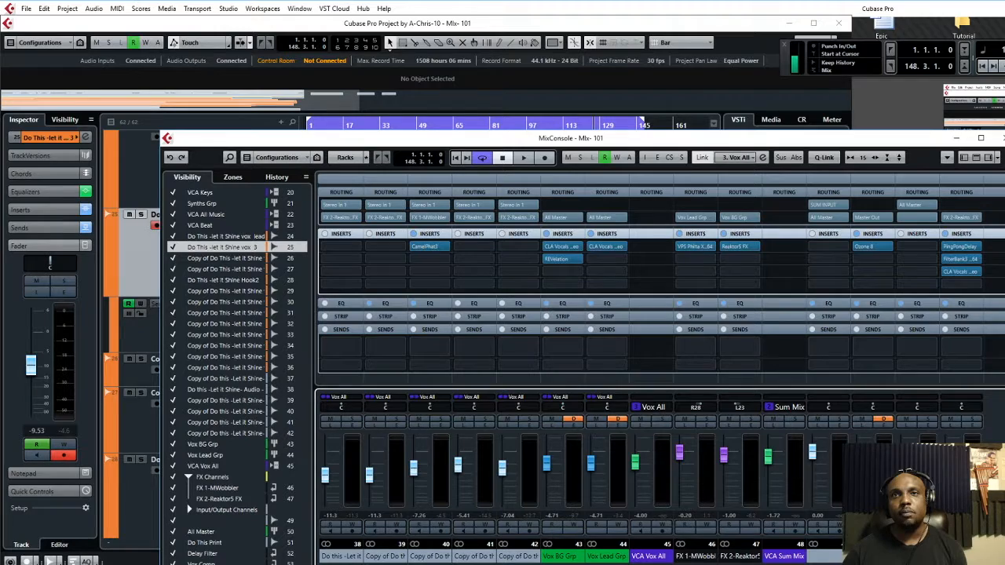
scroll(660, 362, "left", 15)
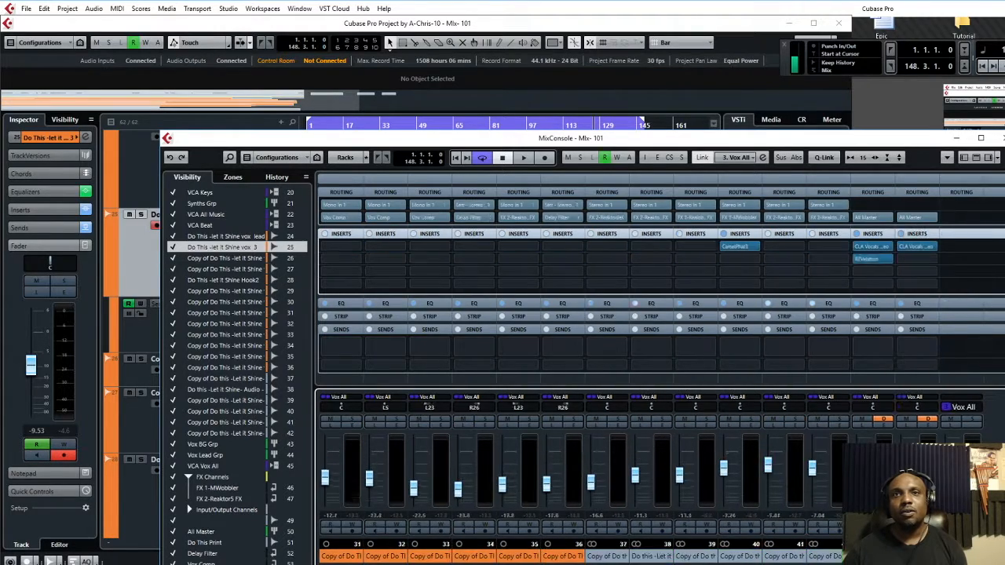
scroll(821, 548, "right", 11)
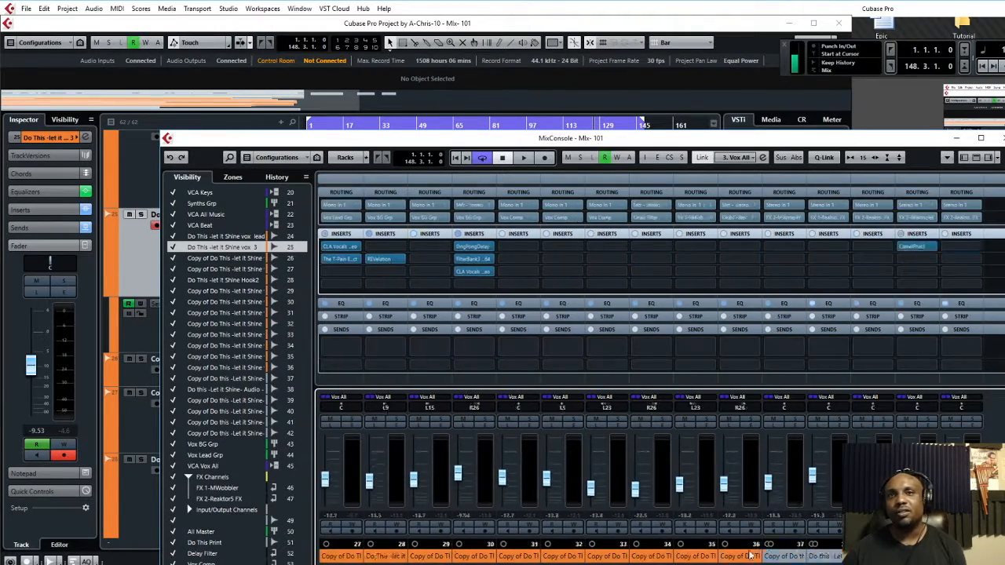
scroll(820, 548, "right", 4)
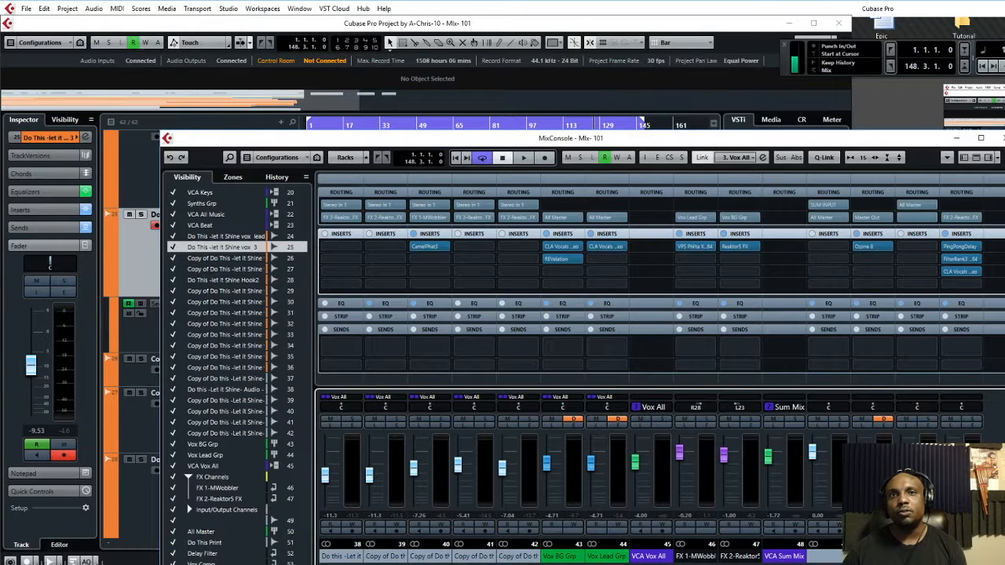
scroll(819, 562, "left", 6)
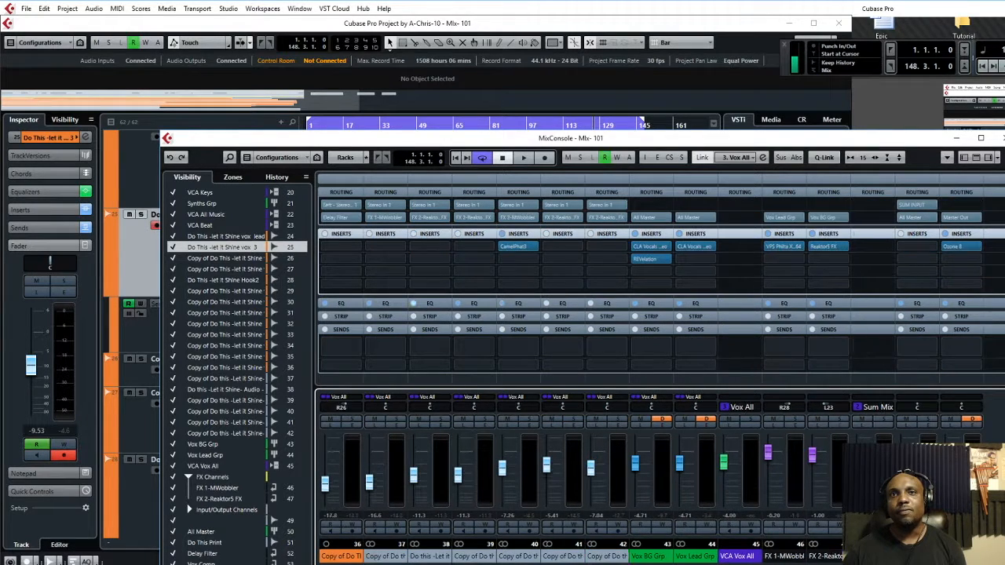
scroll(820, 561, "right", 6)
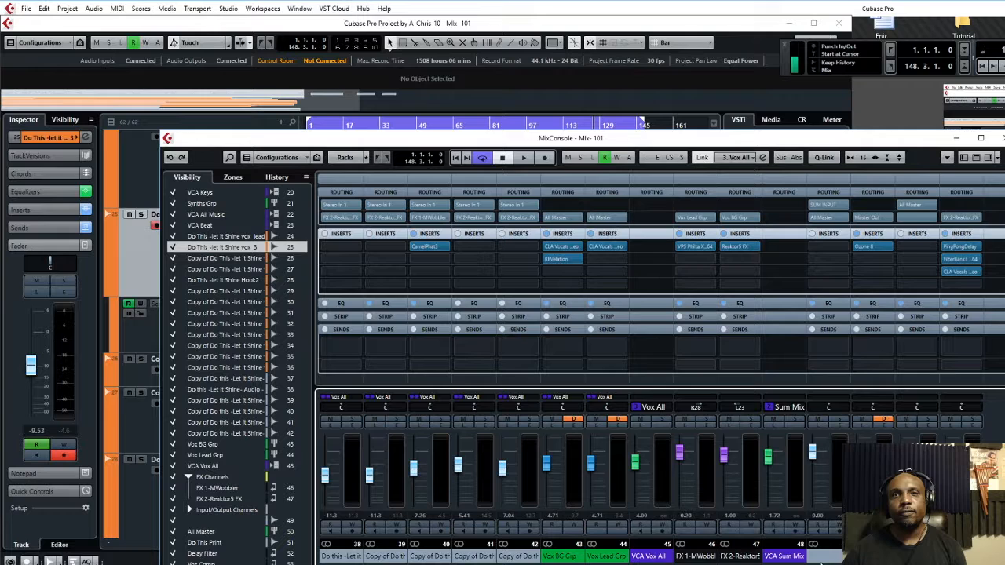
scroll(820, 562, "left", 1)
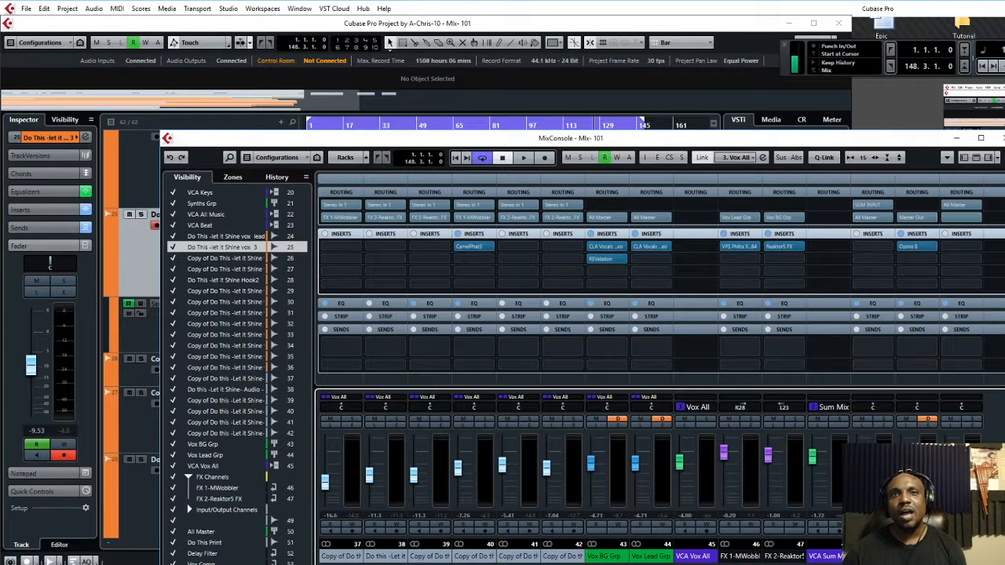
scroll(819, 562, "right", 6)
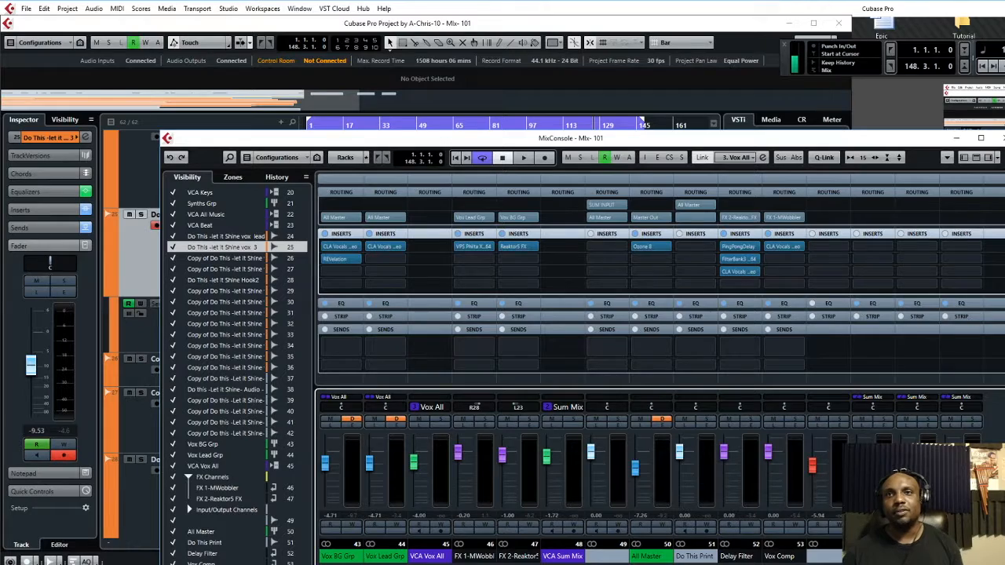
scroll(820, 561, "left", 20)
scroll(719, 537, "right", 20)
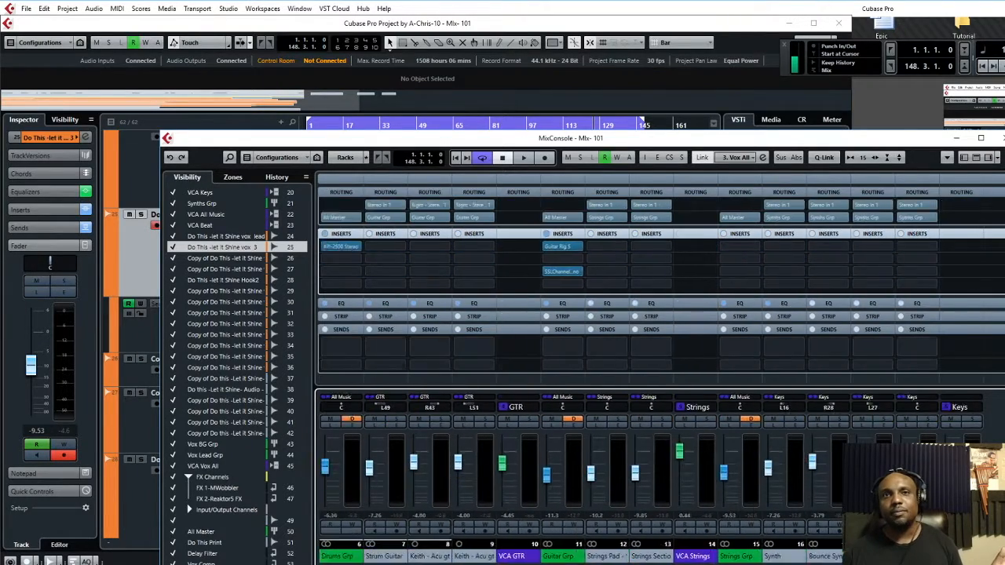
scroll(720, 536, "right", 8)
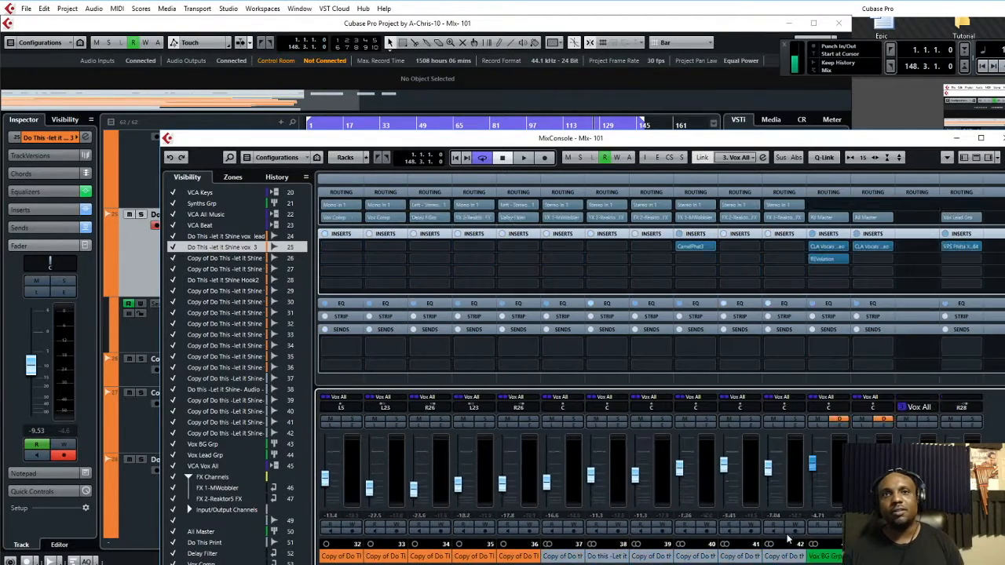
scroll(795, 542, "left", 19)
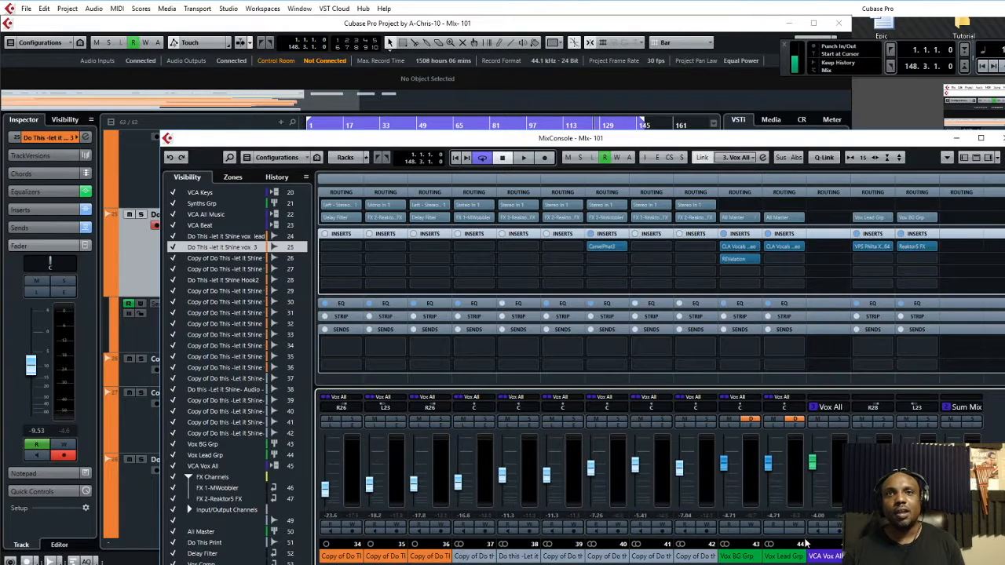
scroll(794, 541, "left", 3)
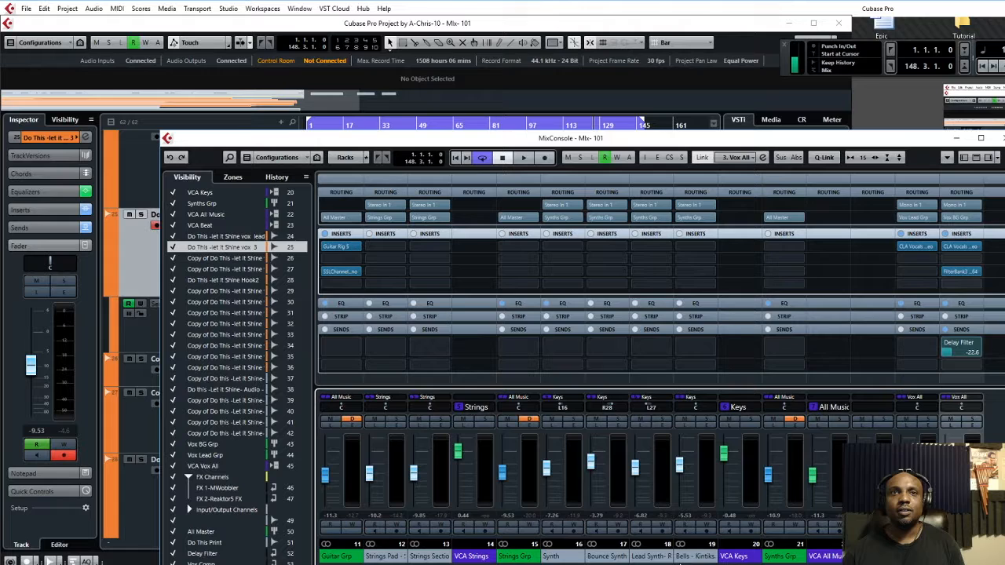
scroll(581, 471, "right", 20)
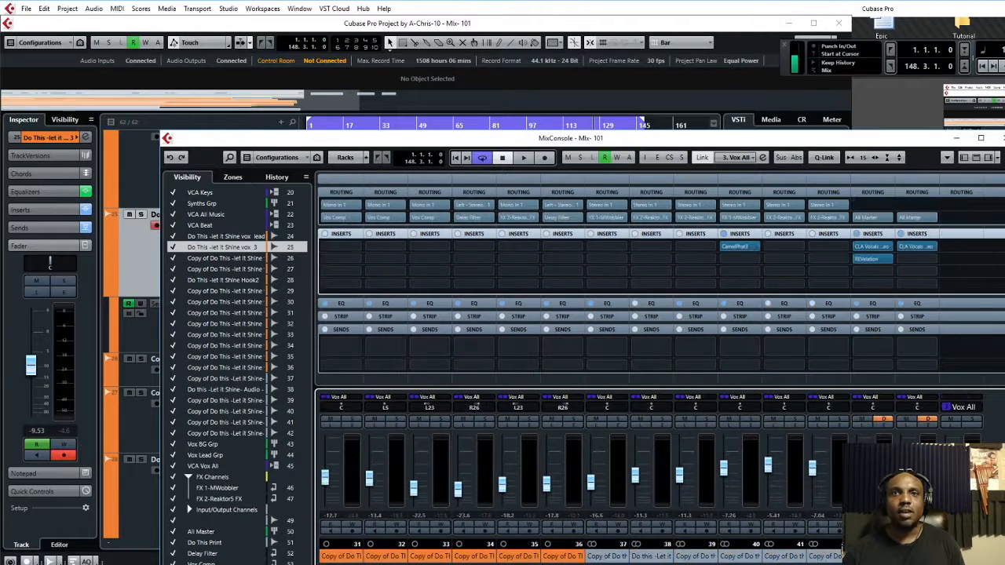
scroll(581, 471, "right", 7)
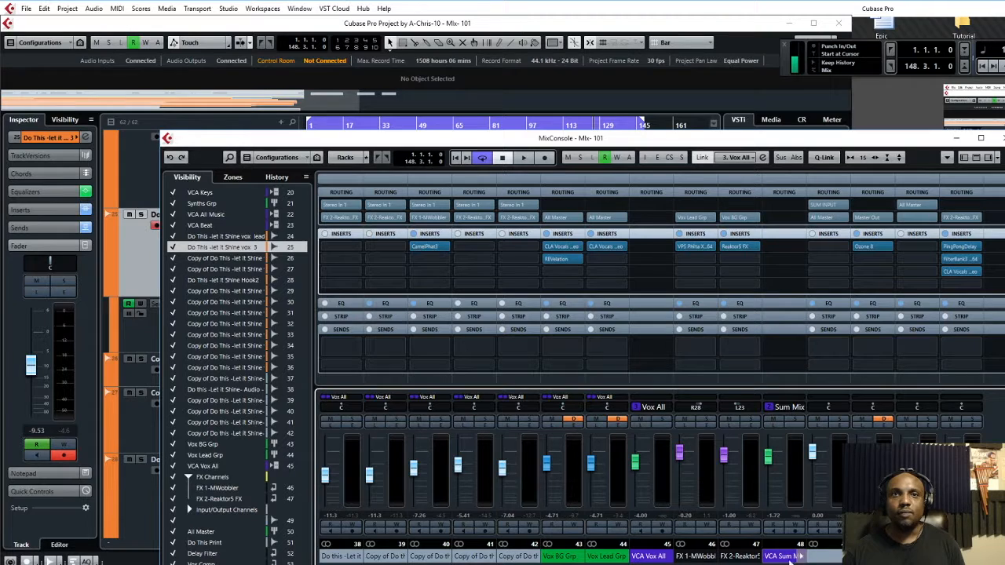
scroll(581, 471, "right", 3)
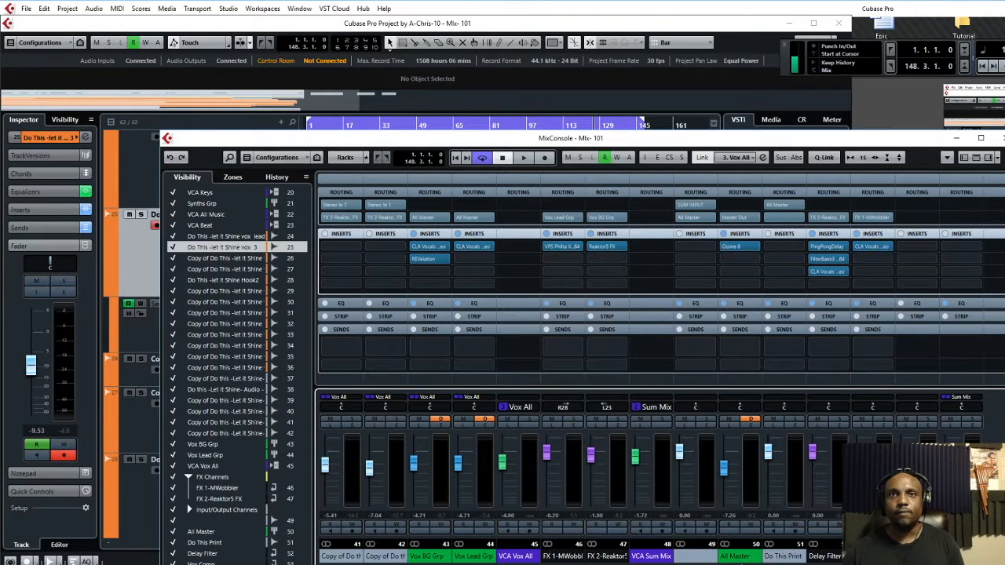
scroll(581, 471, "right", 4)
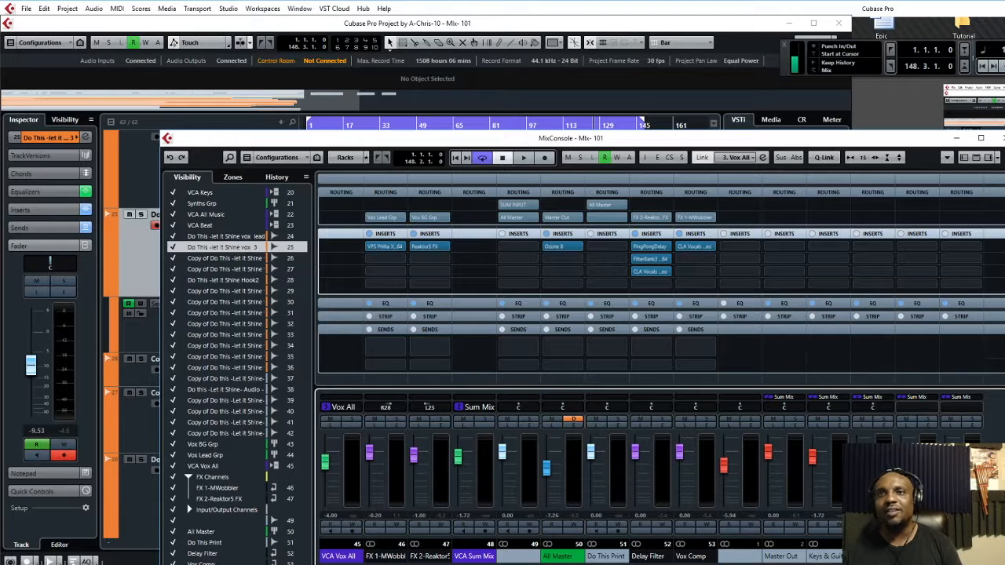
scroll(633, 562, "left", 10)
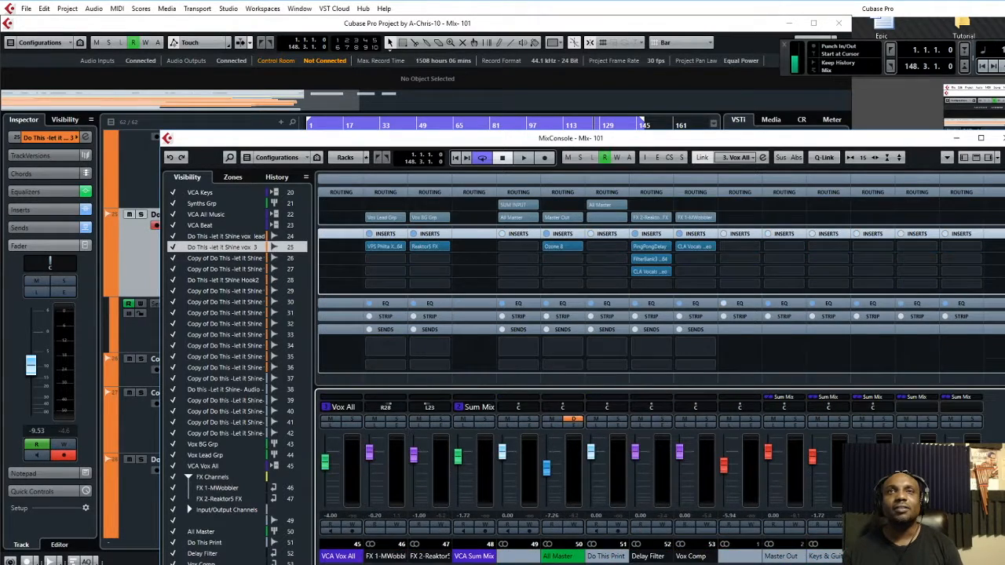
scroll(633, 562, "left", 9)
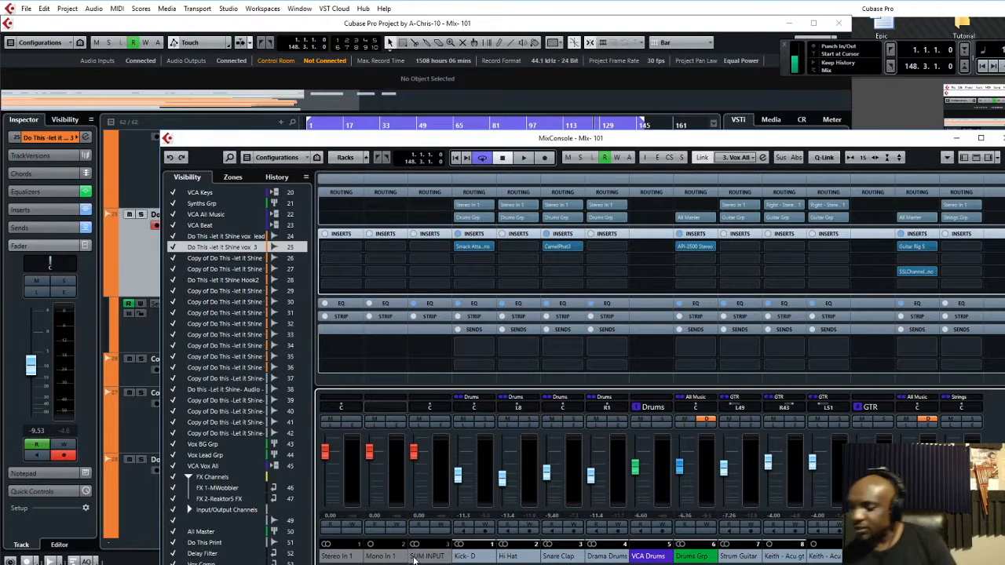